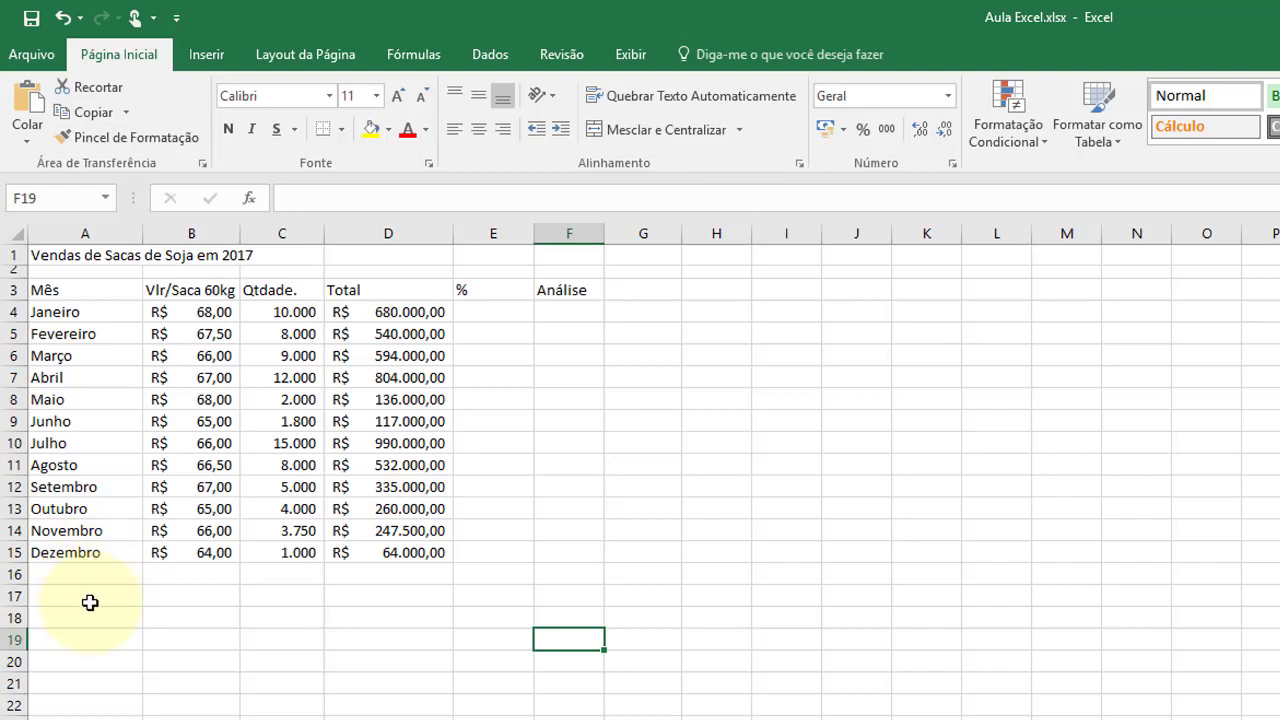
# Enter the labels Total, Media, Maximo and Minimo down cells A17 to A20
pyautogui.click(85, 597)
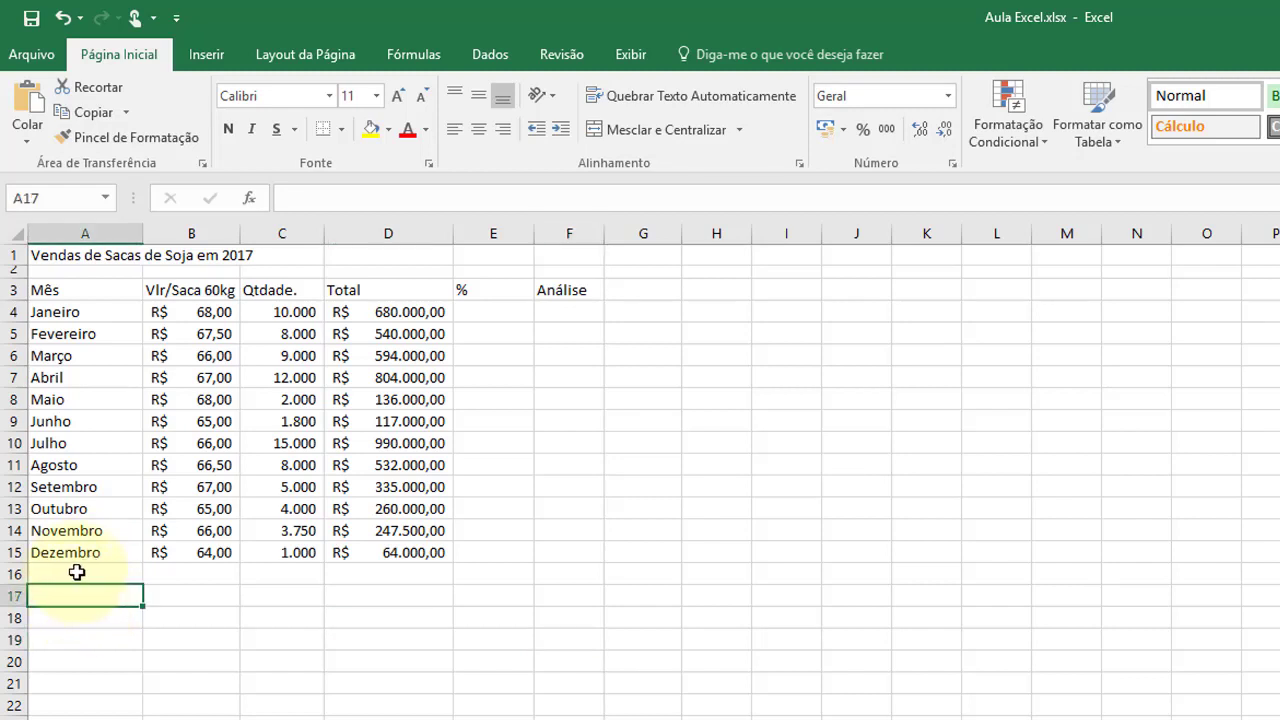
pyautogui.write('Total')
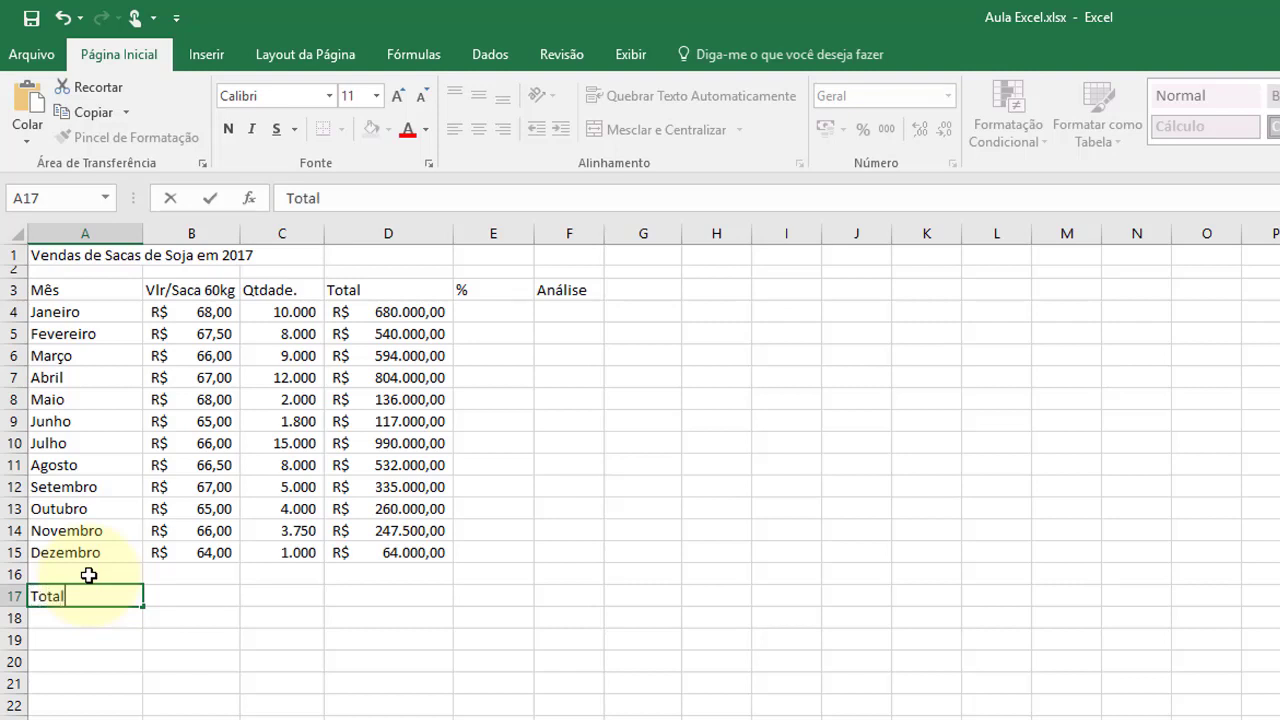
pyautogui.press('Return')
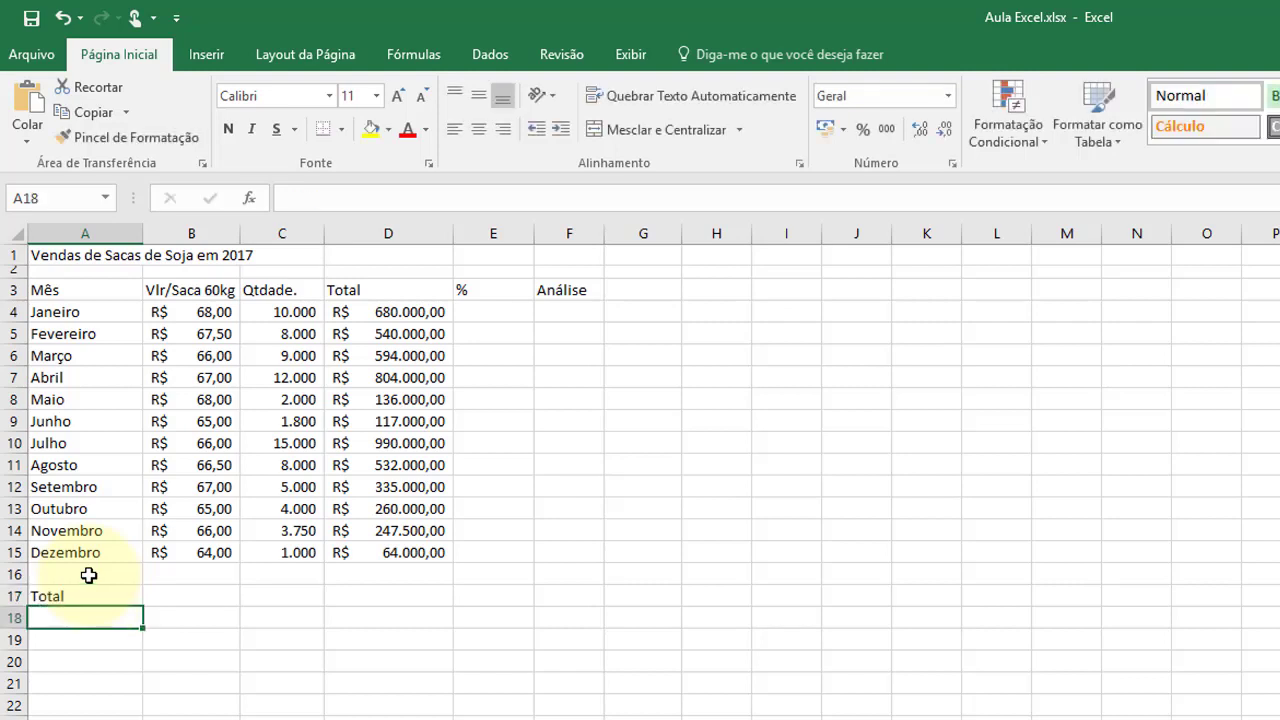
pyautogui.write('Media')
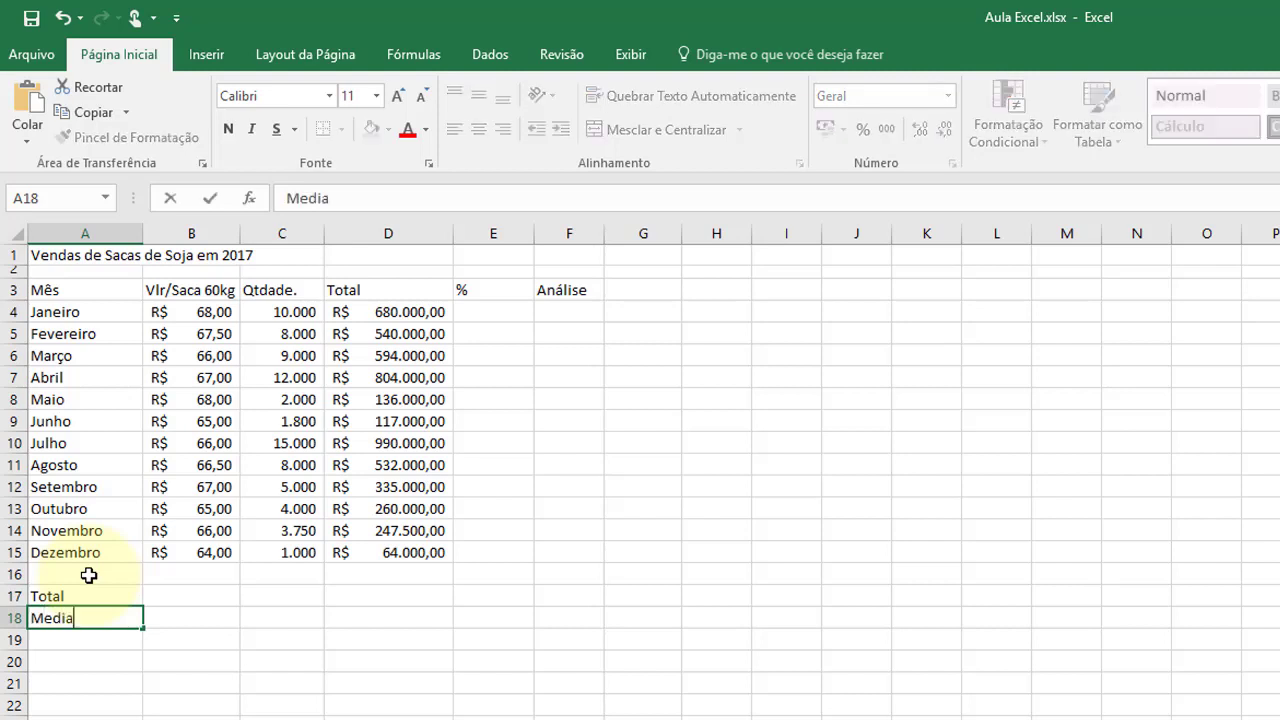
pyautogui.press('Return')
pyautogui.write('Maxu')
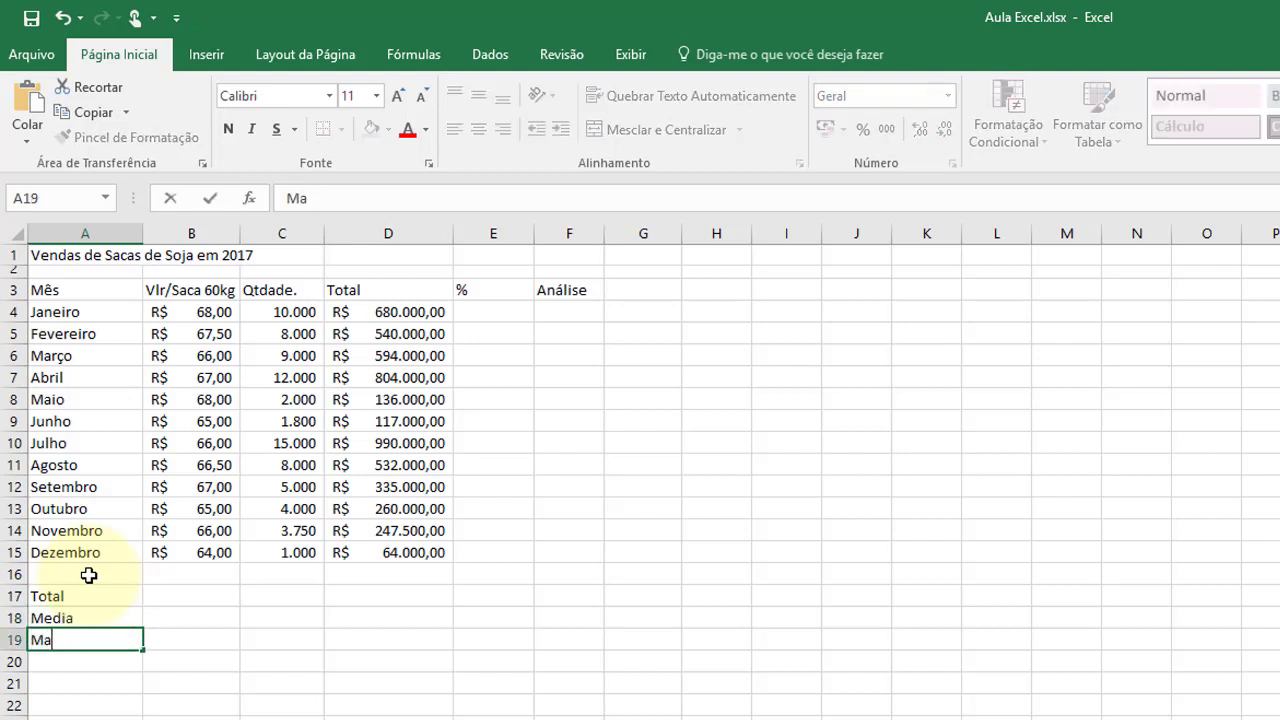
pyautogui.write('mo')
pyautogui.press('BackSpace')
pyautogui.press('BackSpace')
pyautogui.write('mo')
pyautogui.press('Return')
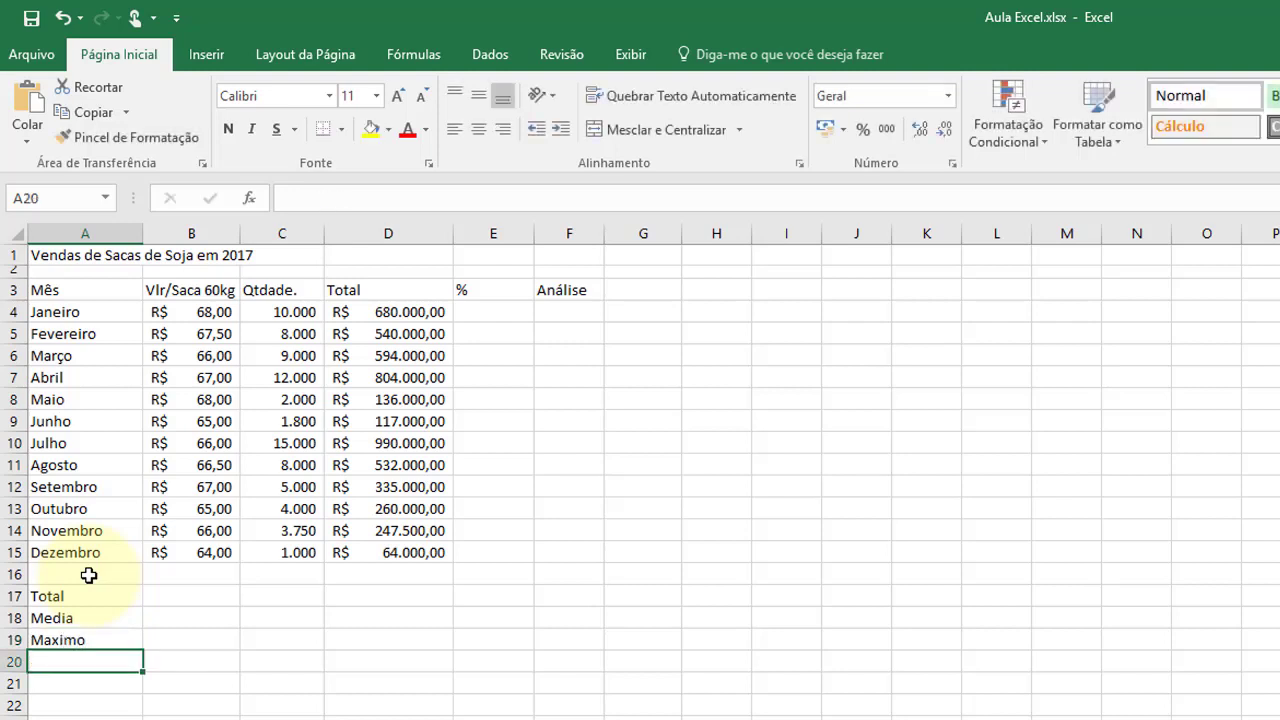
pyautogui.write('M')
pyautogui.write('nimo')
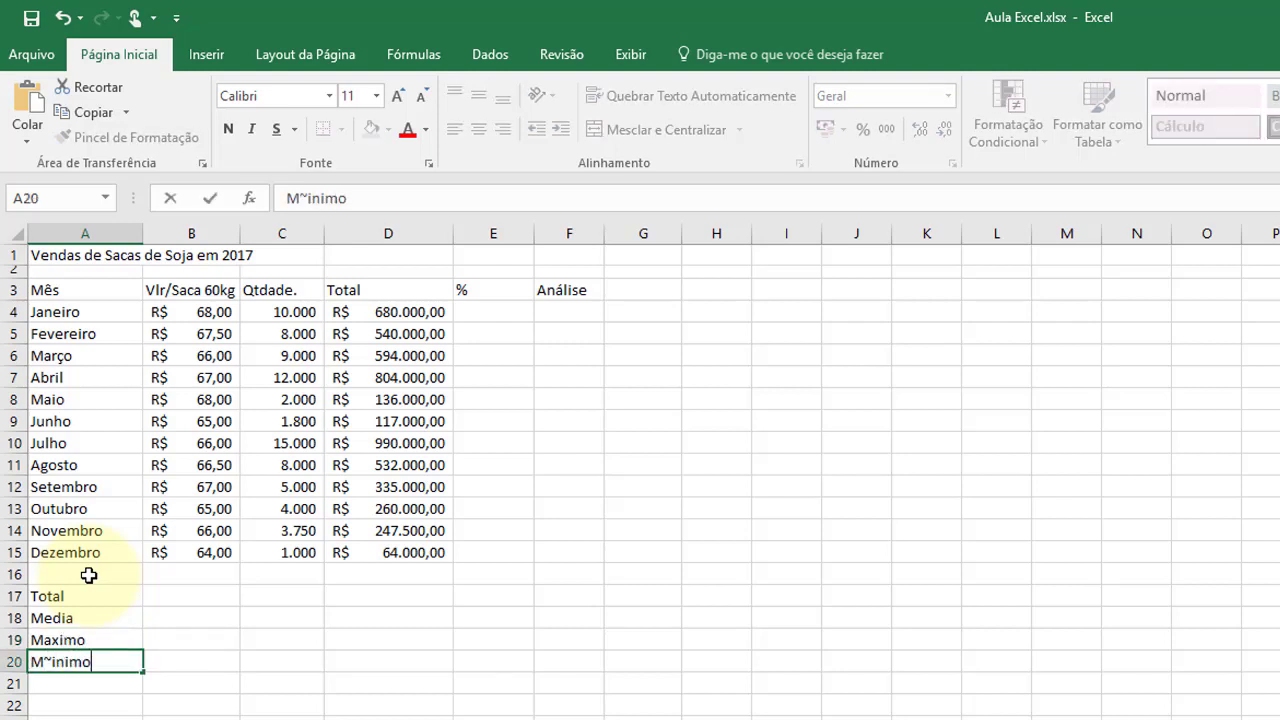
pyautogui.press('BackSpace')
pyautogui.press('BackSpace')
pyautogui.press('BackSpace')
pyautogui.press('BackSpace')
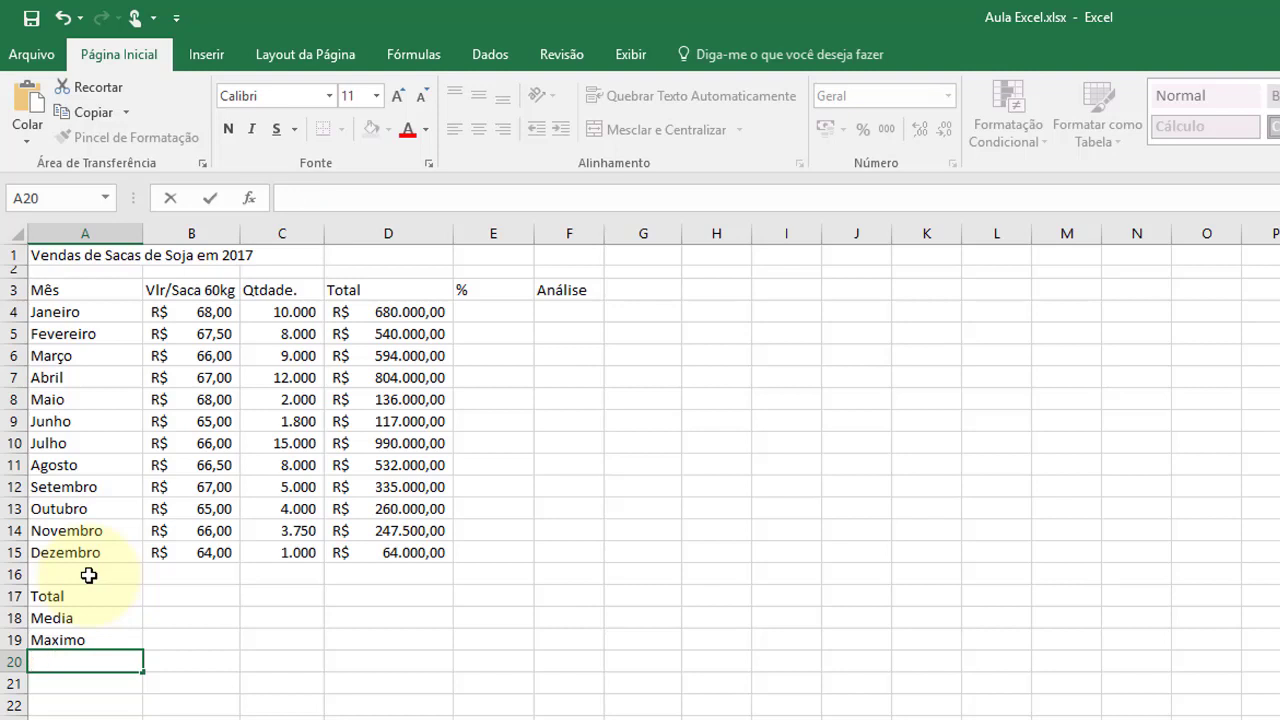
pyautogui.write('Minimo')
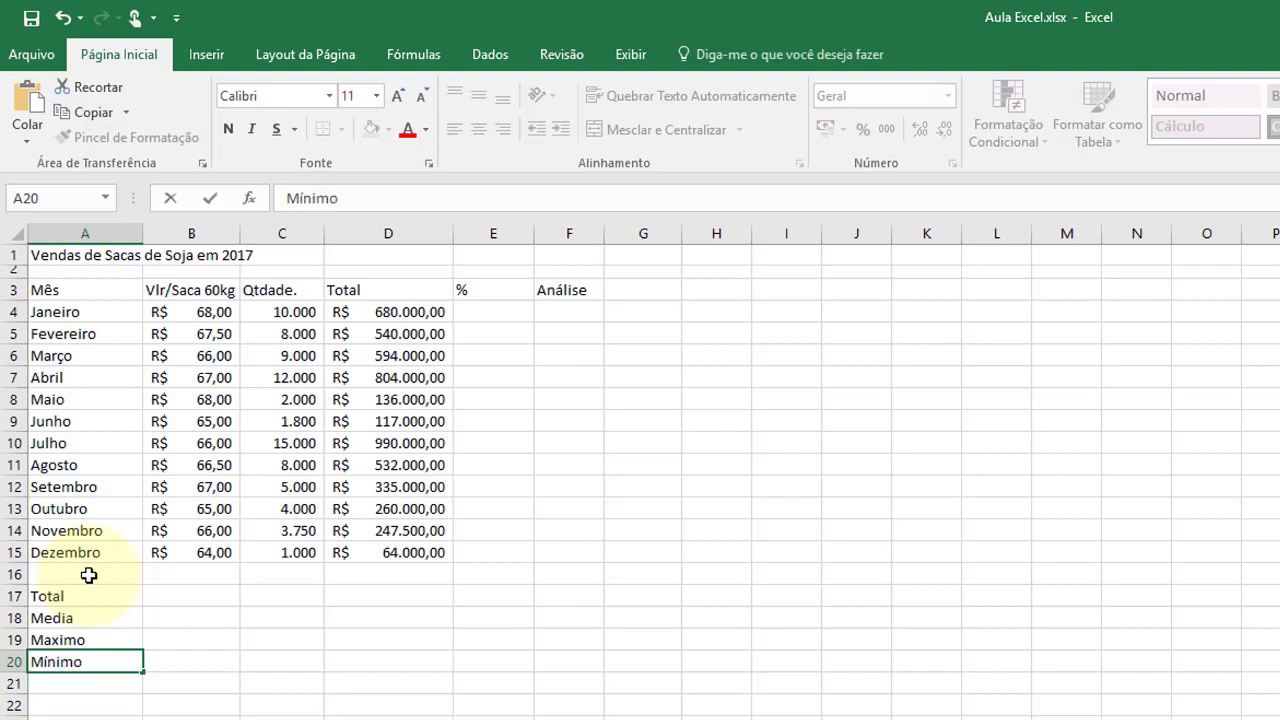
pyautogui.press('Return')
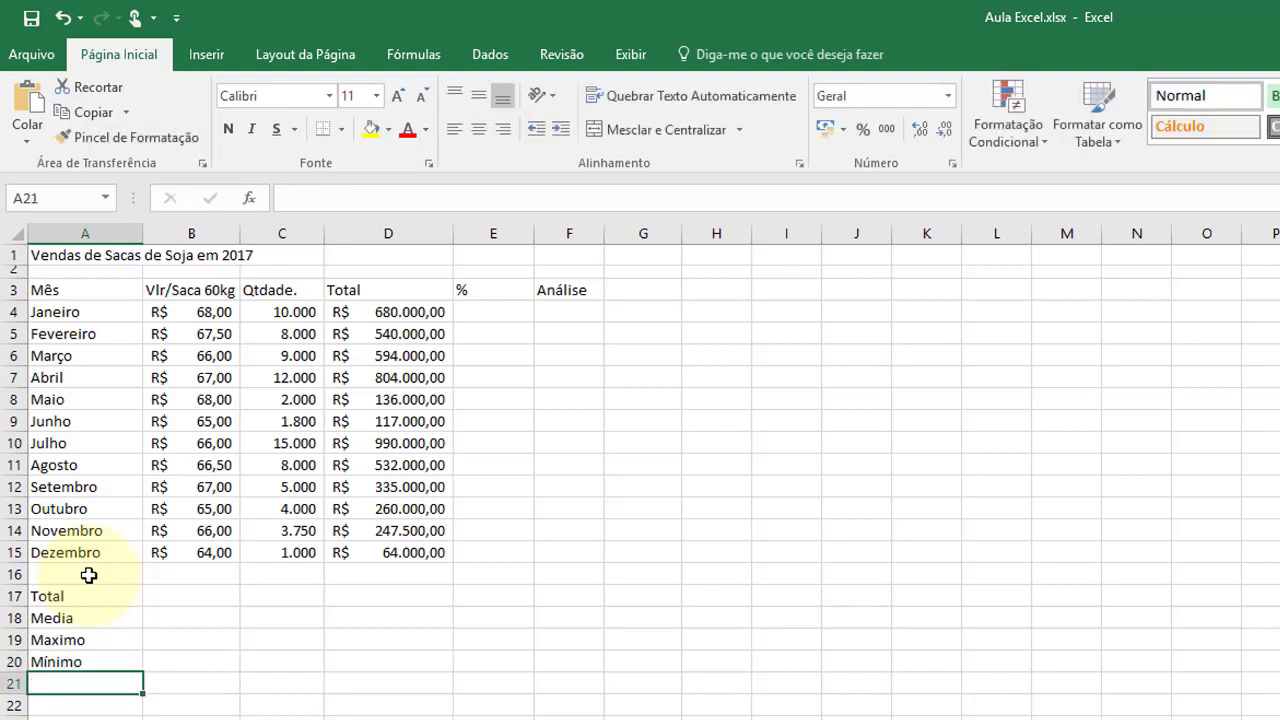
# Correct the A19 label to read 'Máximo' with the accent
pyautogui.press('Up')
pyautogui.press('Up')
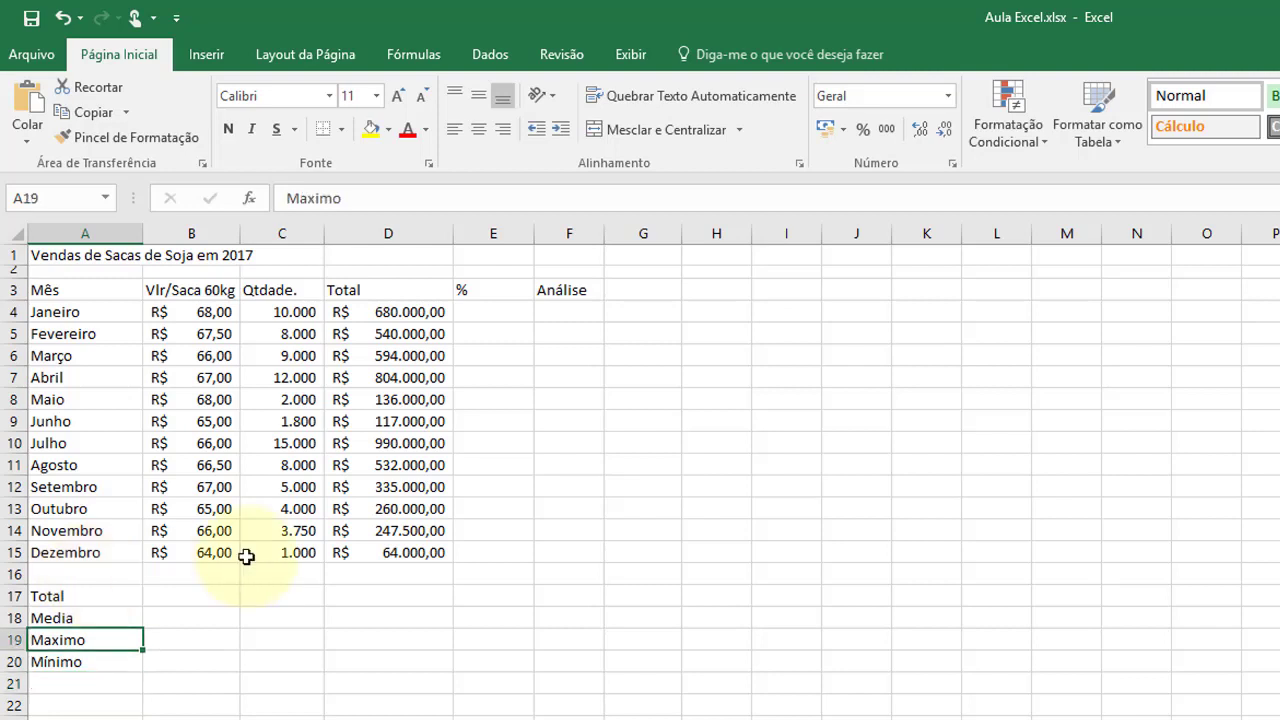
pyautogui.click(306, 198)
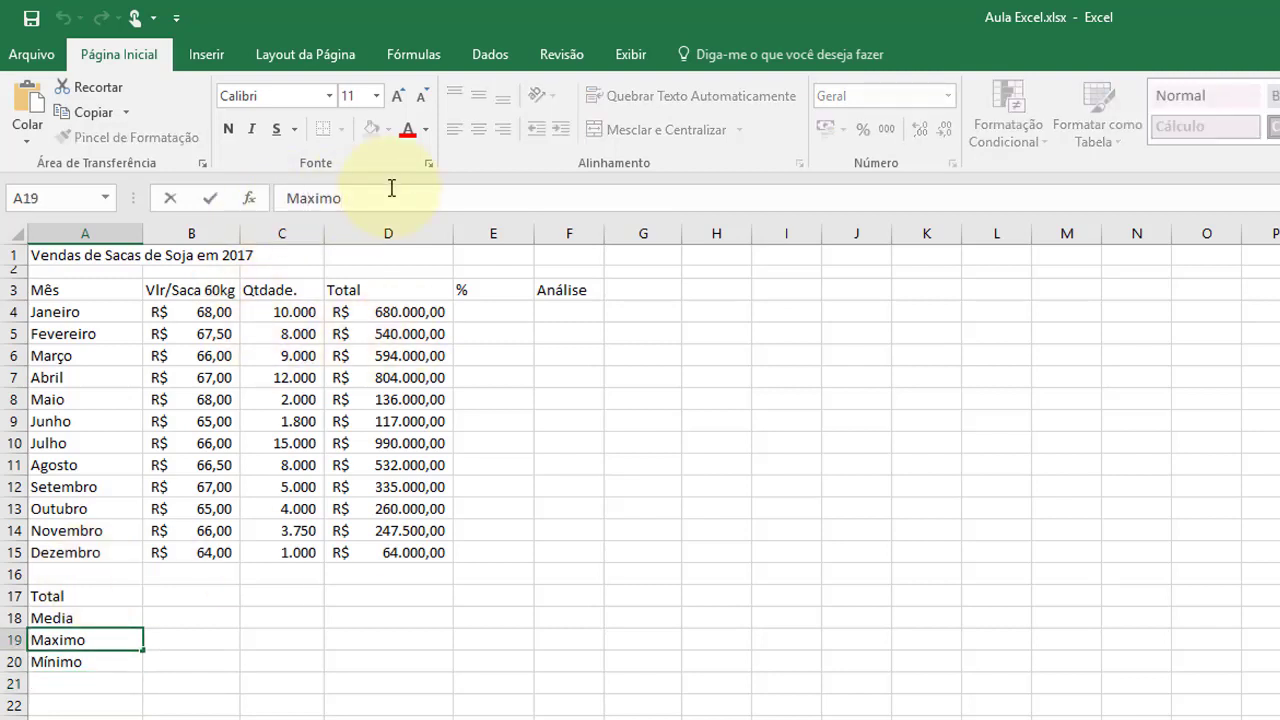
pyautogui.press('BackSpace')
pyautogui.write('á')
pyautogui.press('Return')
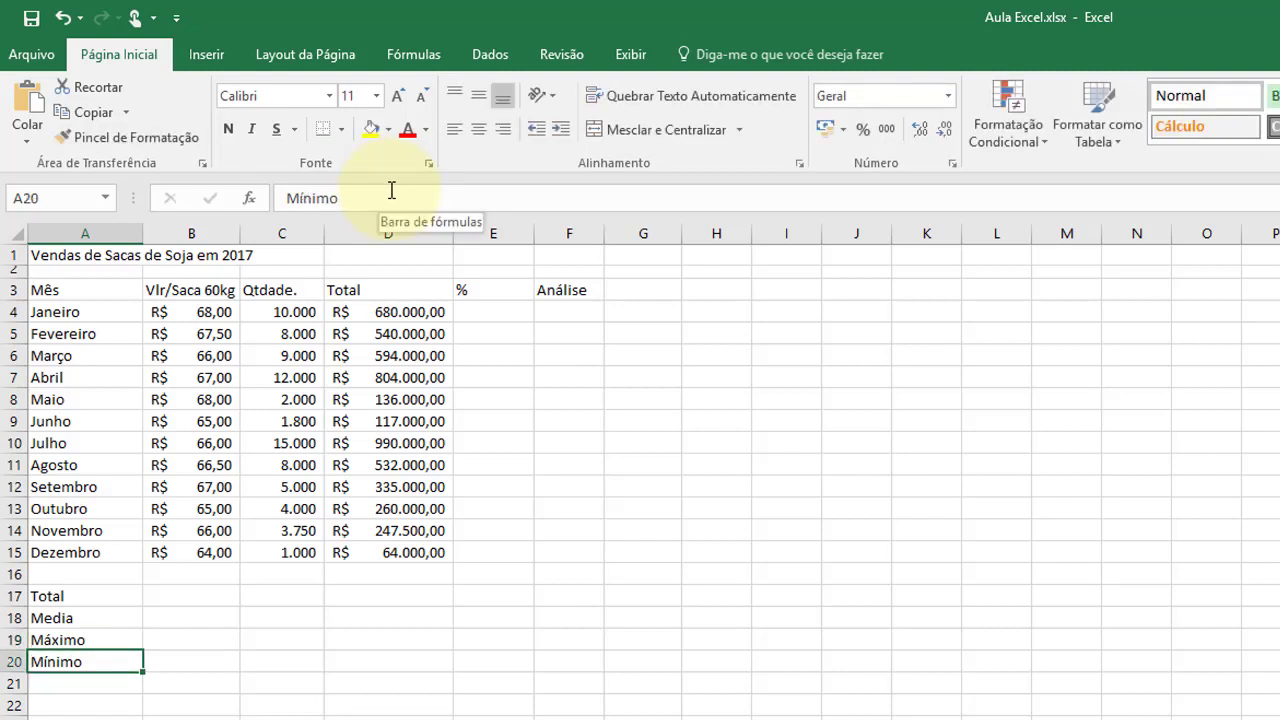
pyautogui.click(198, 597)
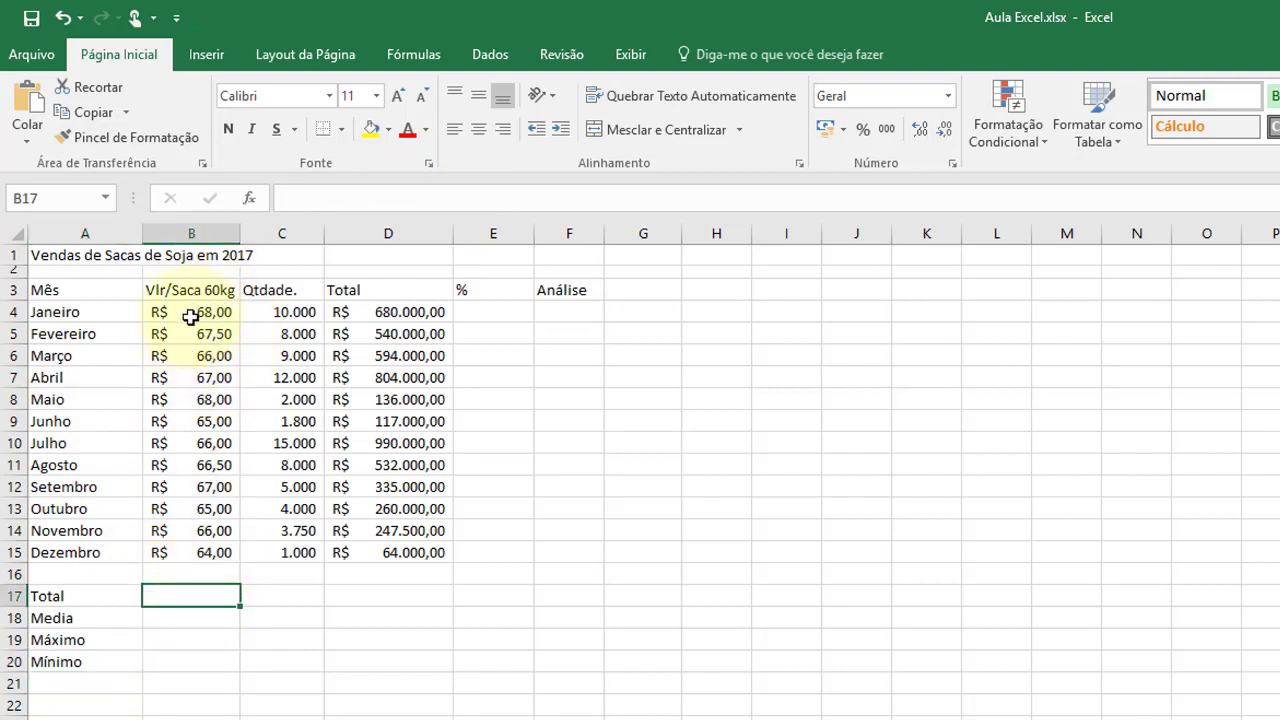
# Enter =SOMA(C4:C15) in C17 to total the monthly quantities, giving 79.550
pyautogui.click(296, 599)
pyautogui.write('=')
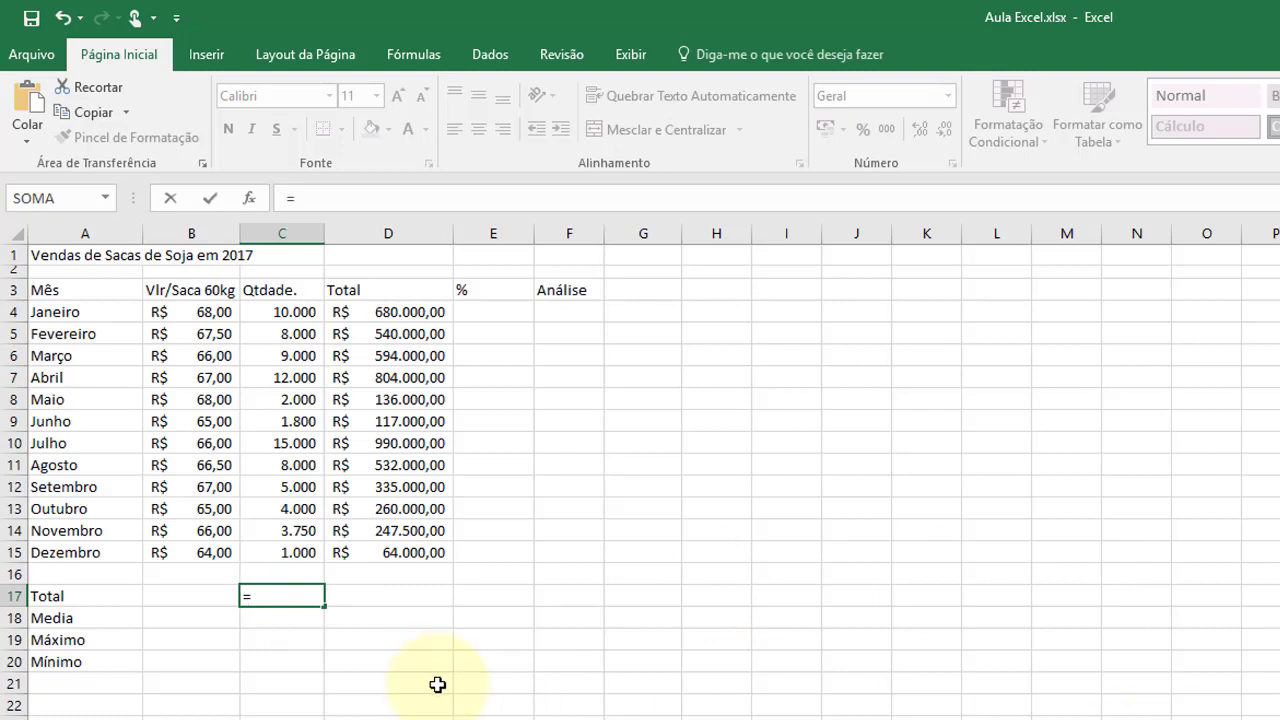
pyautogui.write('som')
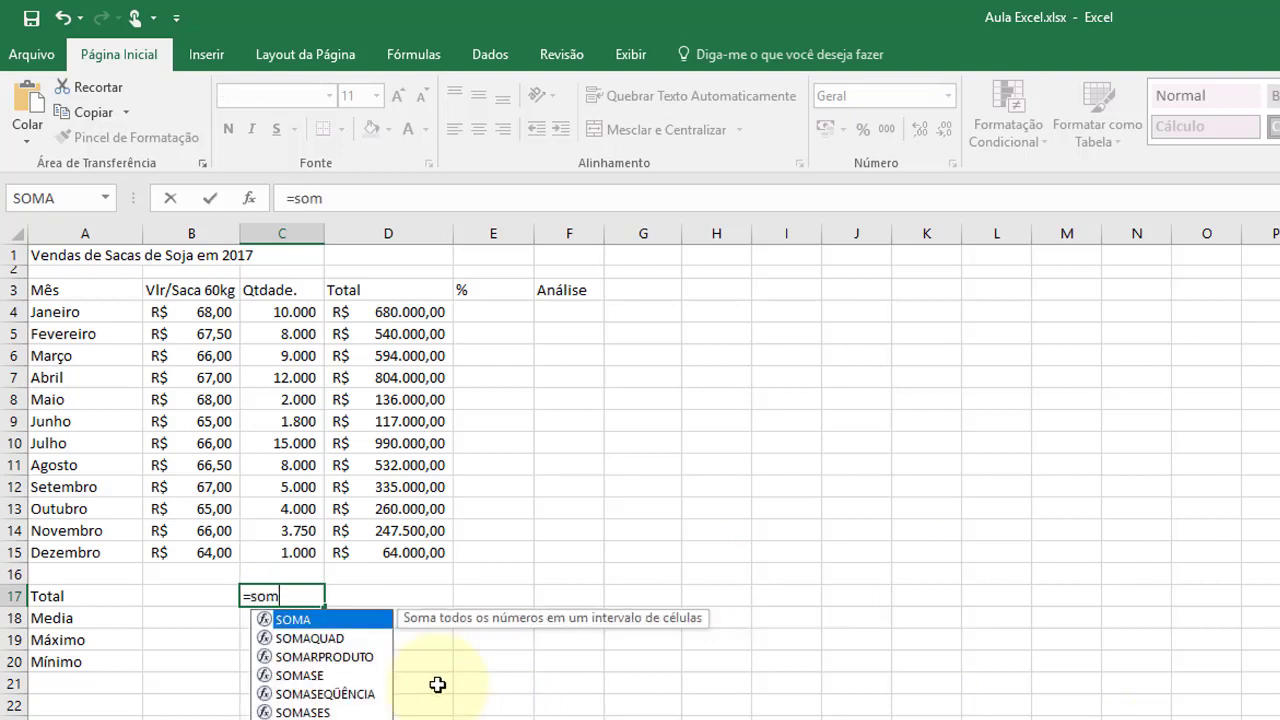
pyautogui.write('a(')
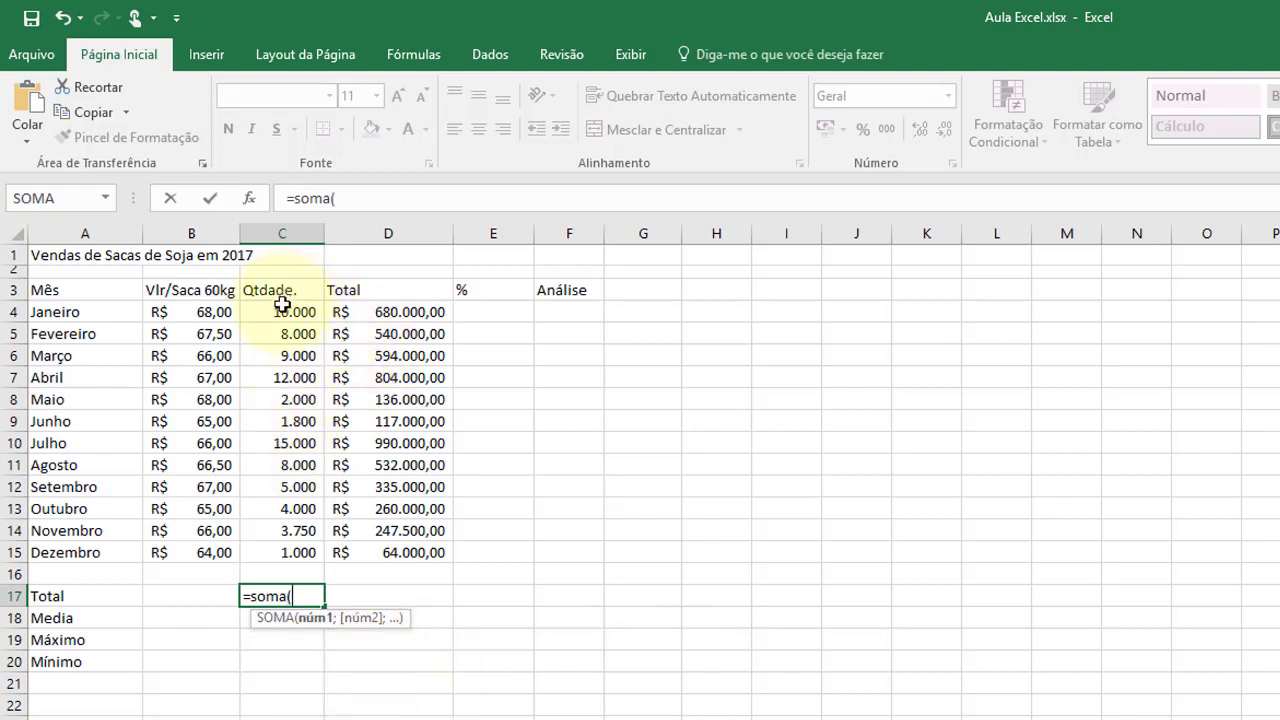
pyautogui.moveTo(286, 311); pyautogui.dragTo(265, 551)
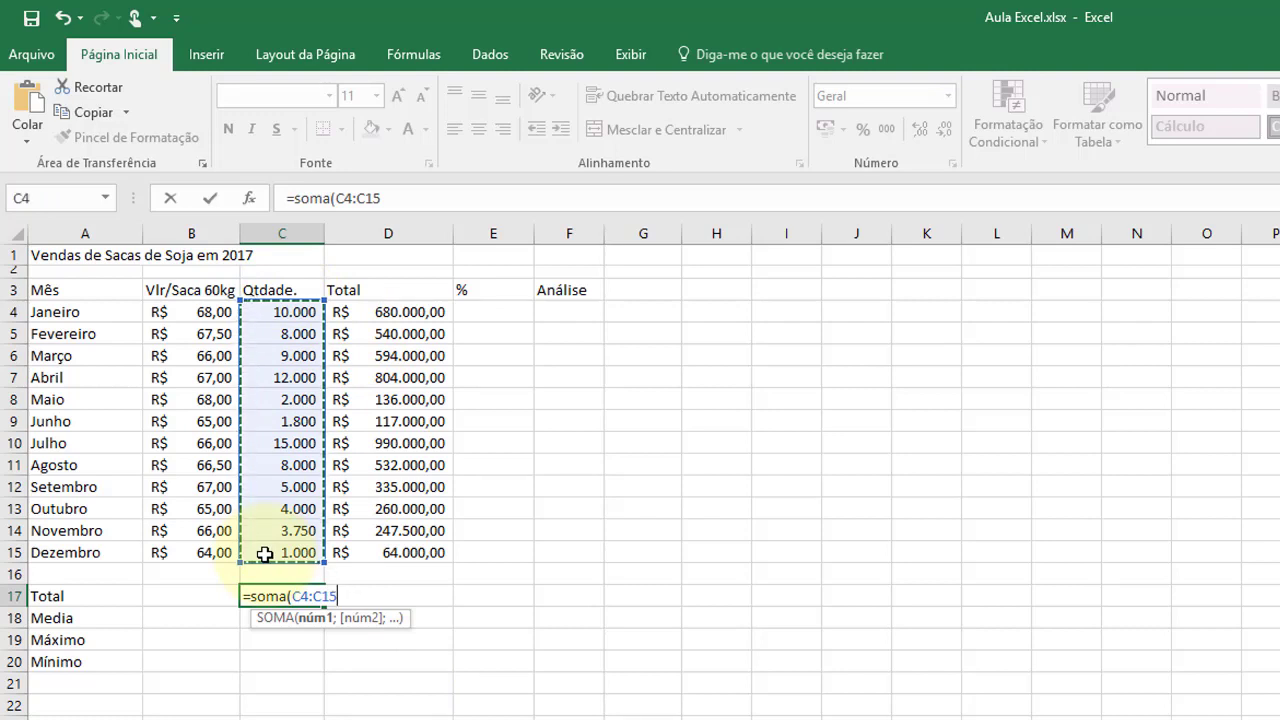
pyautogui.write(')')
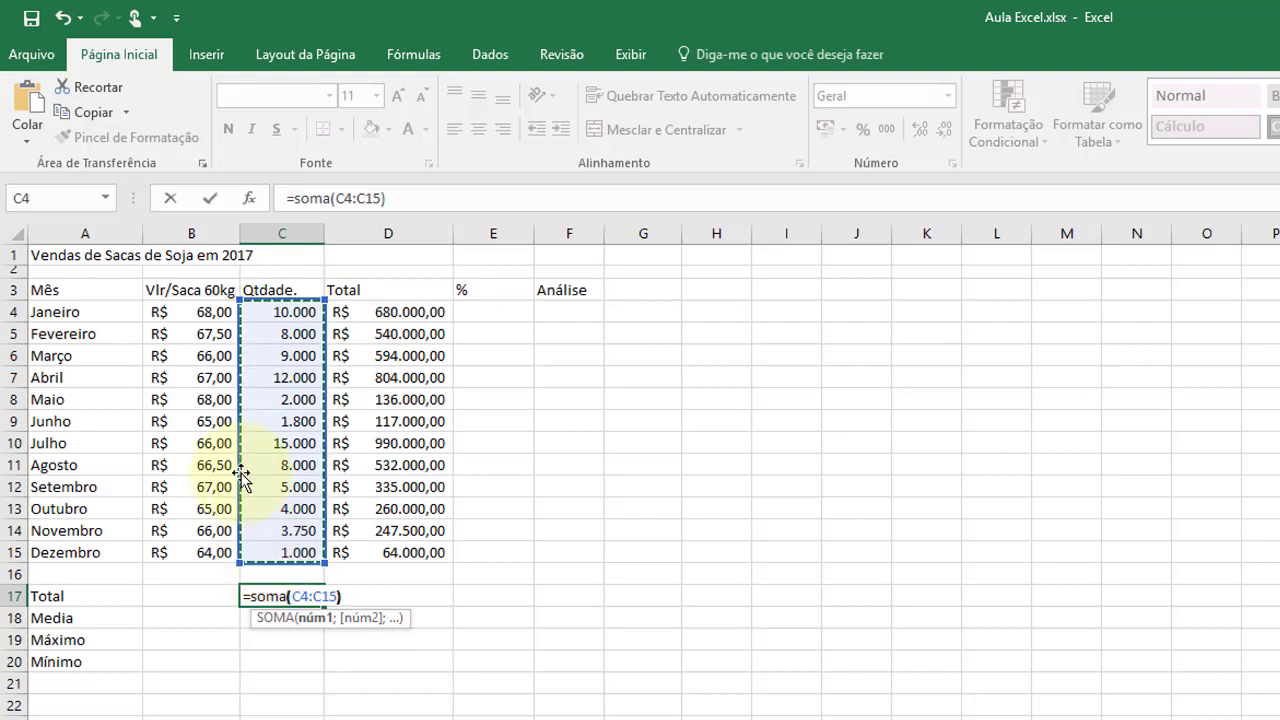
pyautogui.press('Return')
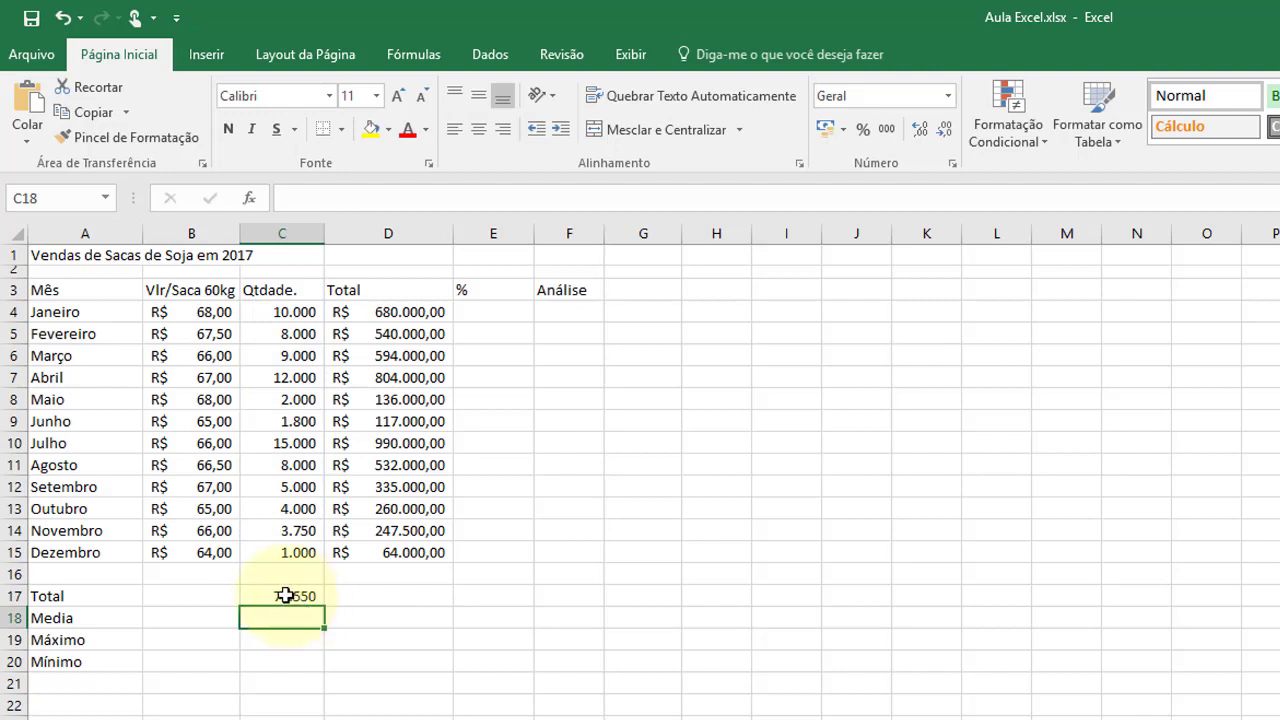
pyautogui.click(320, 604)
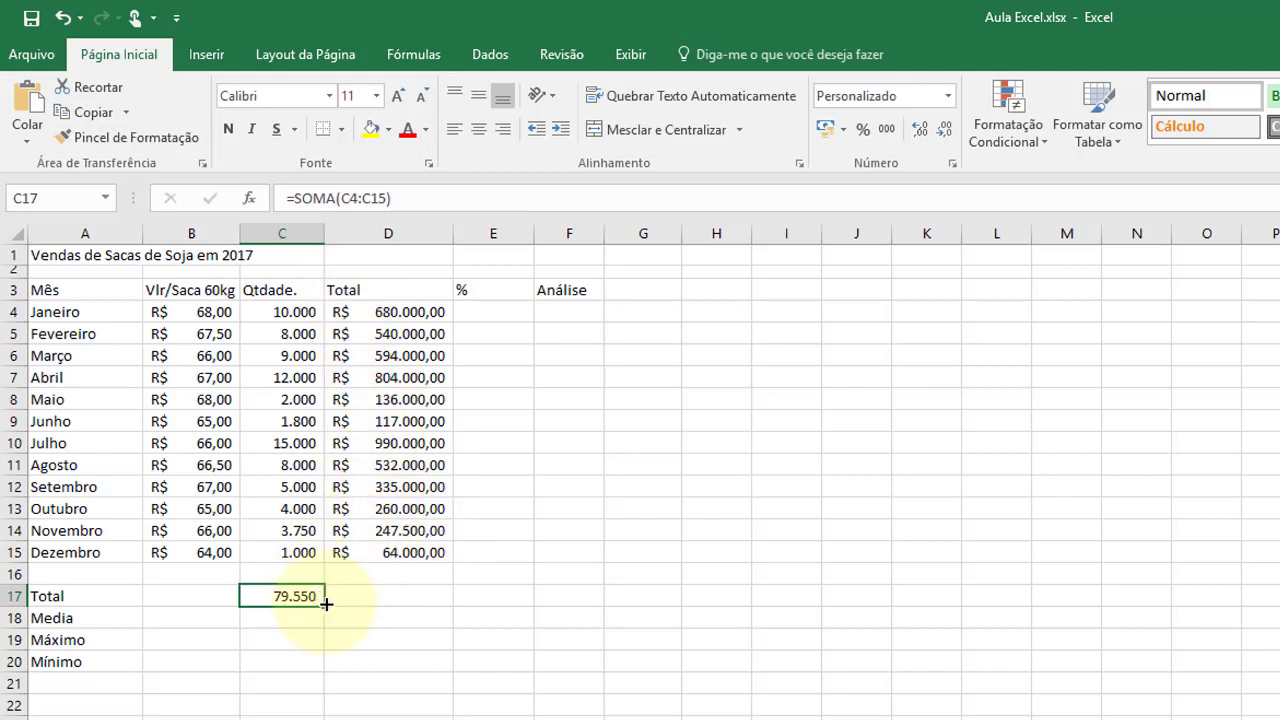
# Extend the total formula to D17 and format it as accounting currency, R$ 5.299.500,00
pyautogui.moveTo(326, 604); pyautogui.dragTo(439, 597)
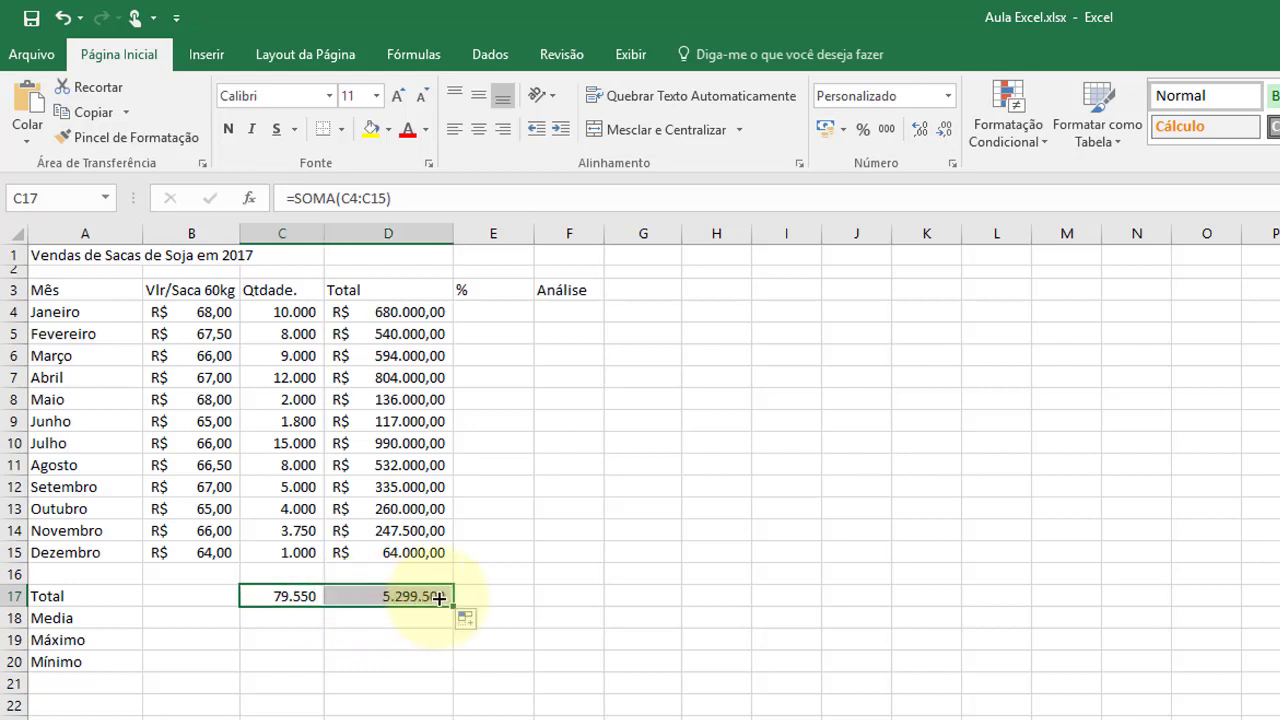
pyautogui.click(400, 620)
pyautogui.click(405, 596)
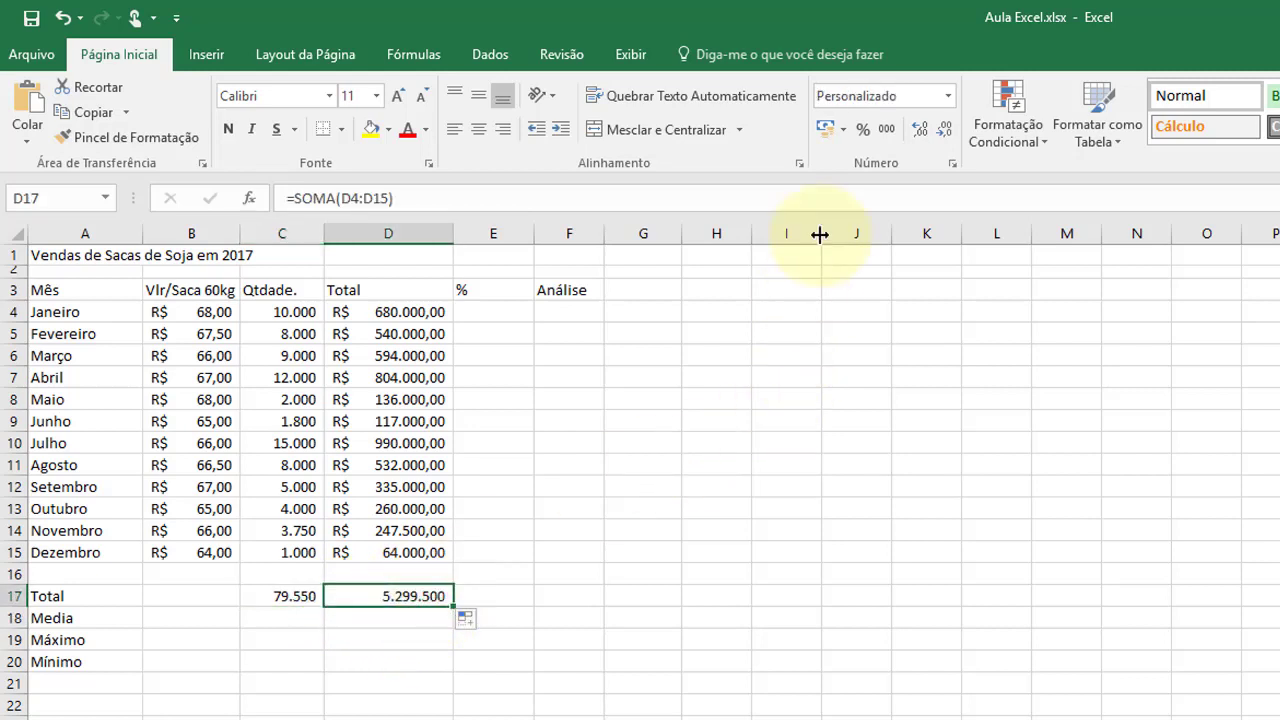
pyautogui.click(822, 130)
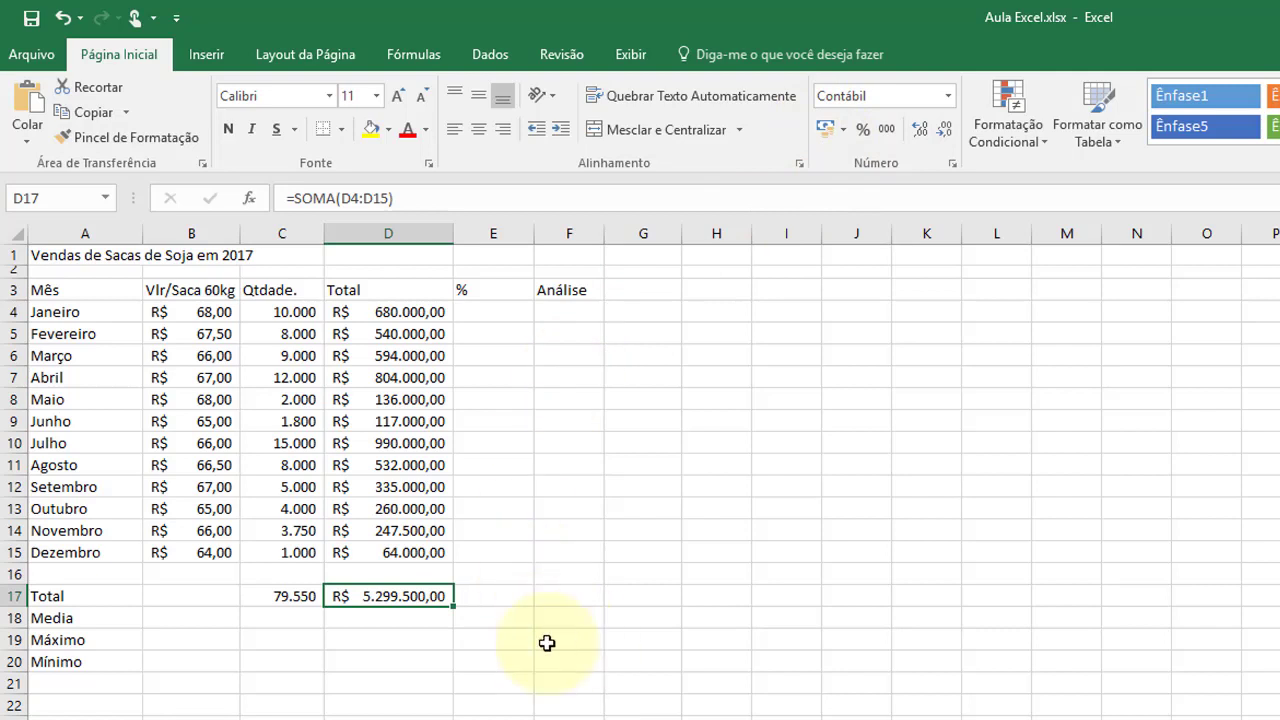
pyautogui.click(407, 685)
pyautogui.click(405, 596)
# Enter =MÉDIA(B4:B15) in B18 for the average sack price, R$ 66,33
pyautogui.click(163, 621)
pyautogui.write('=')
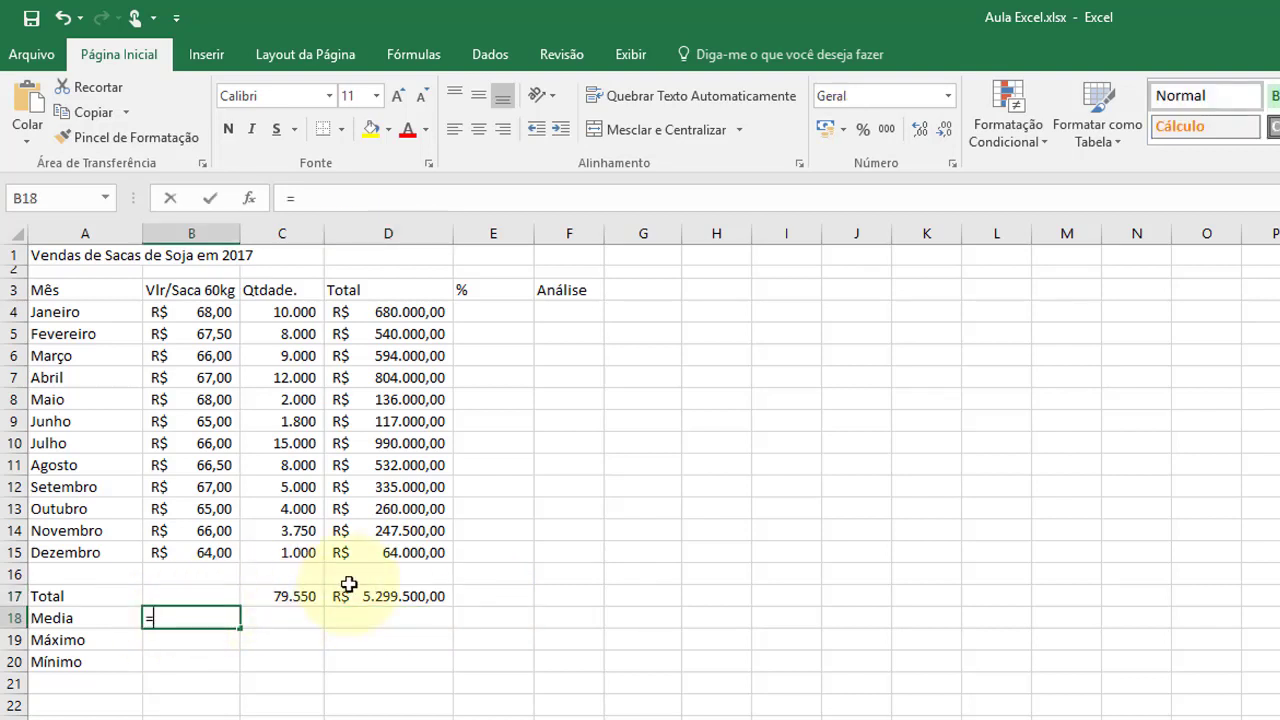
pyautogui.write('media(')
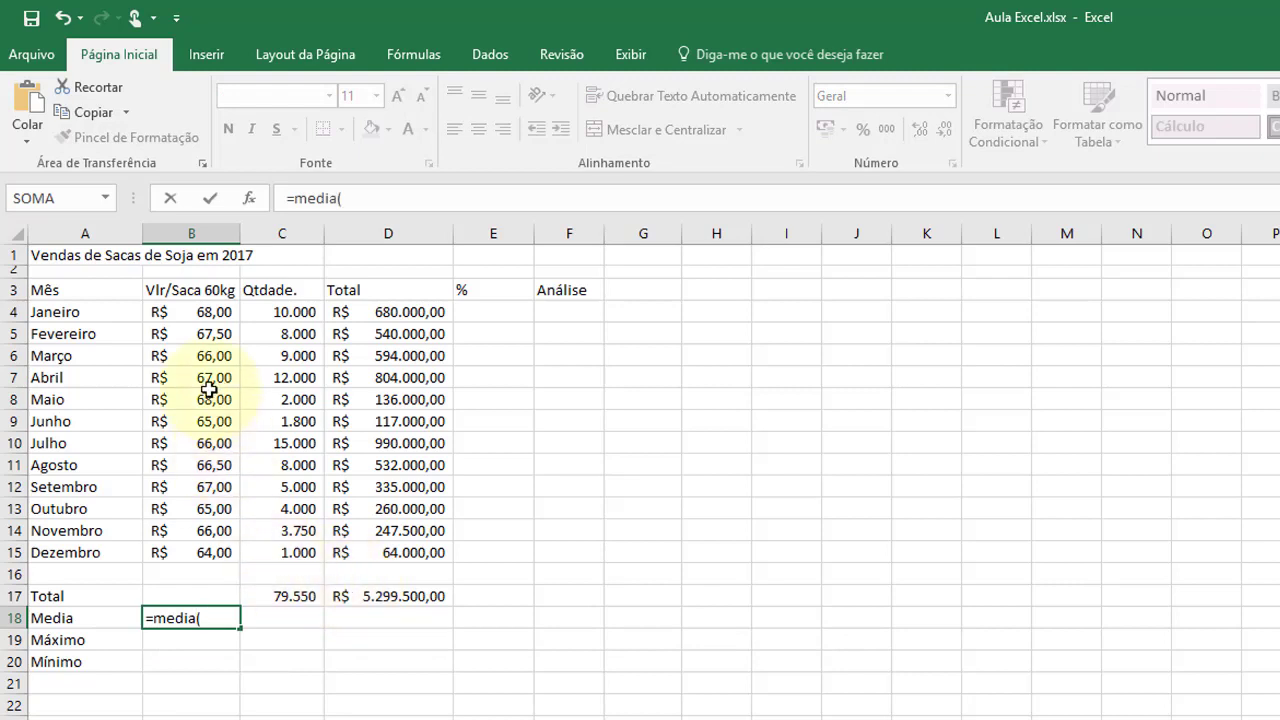
pyautogui.moveTo(198, 310); pyautogui.dragTo(200, 552)
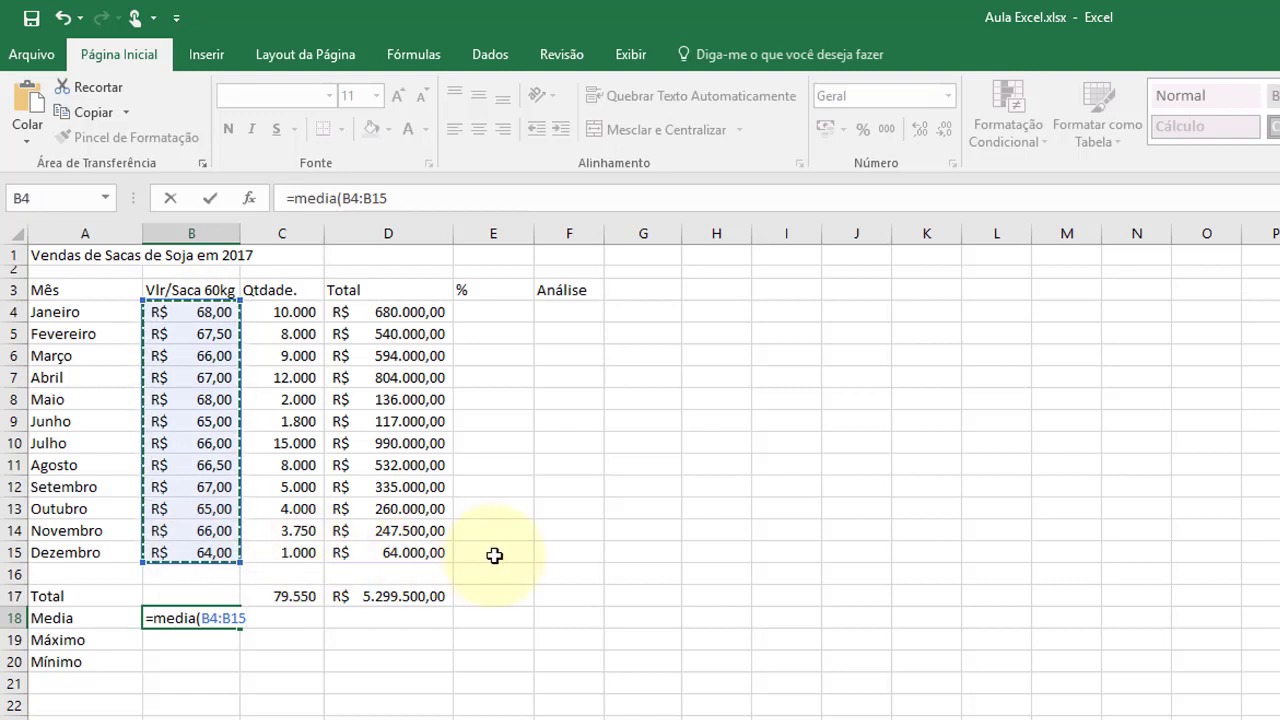
pyautogui.write(')')
pyautogui.press('Return')
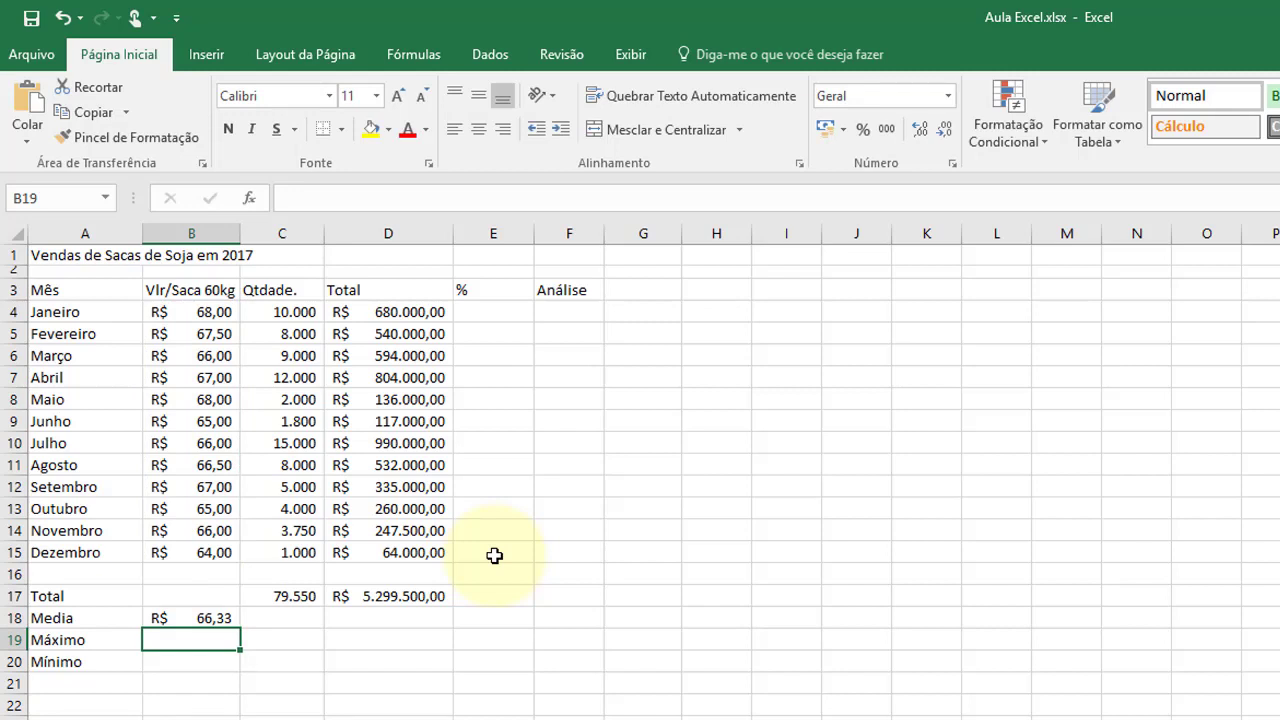
pyautogui.click(176, 618)
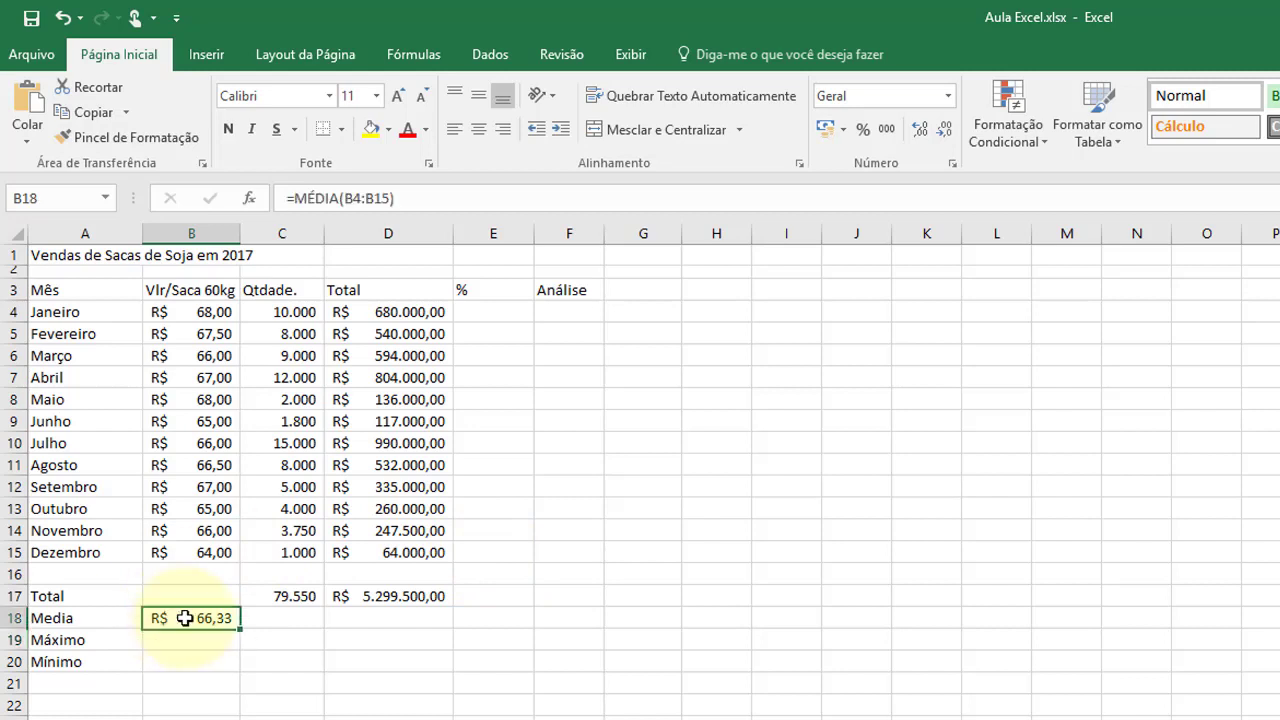
# Fill the average formula through D18 and widen column C so C18 shows R$ 6.629,17
pyautogui.moveTo(241, 631); pyautogui.dragTo(458, 631)
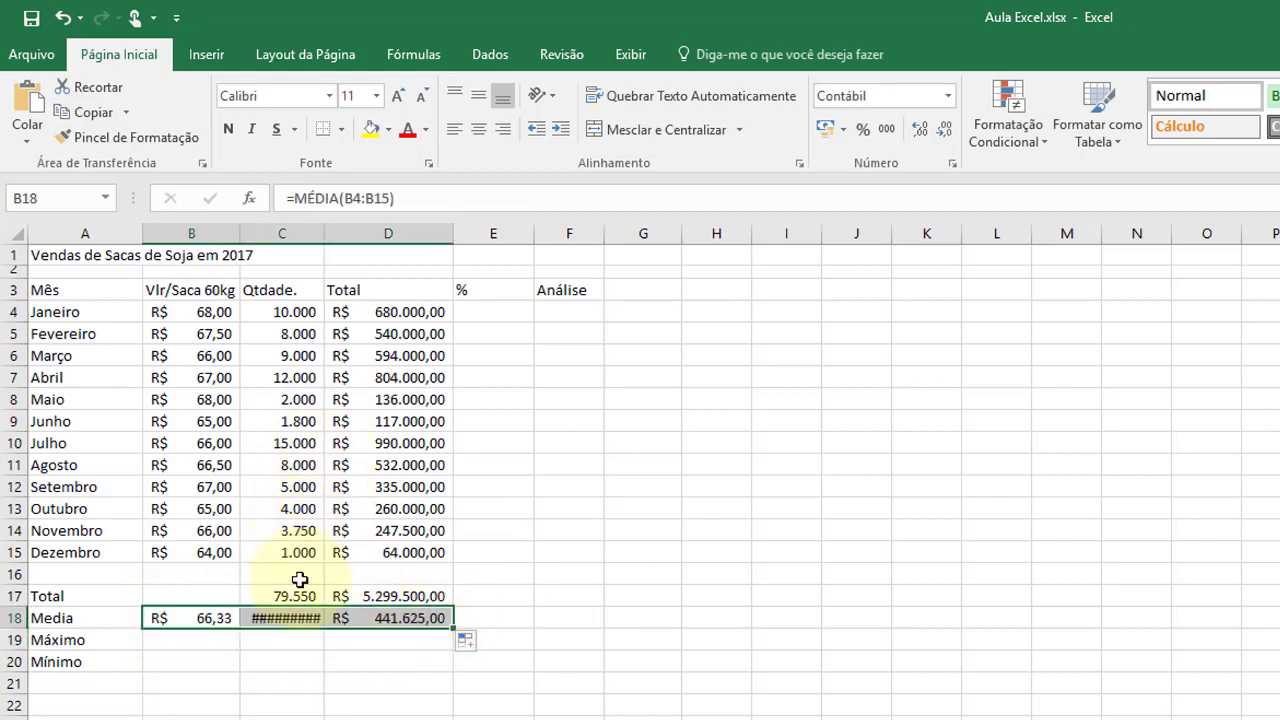
pyautogui.click(300, 618)
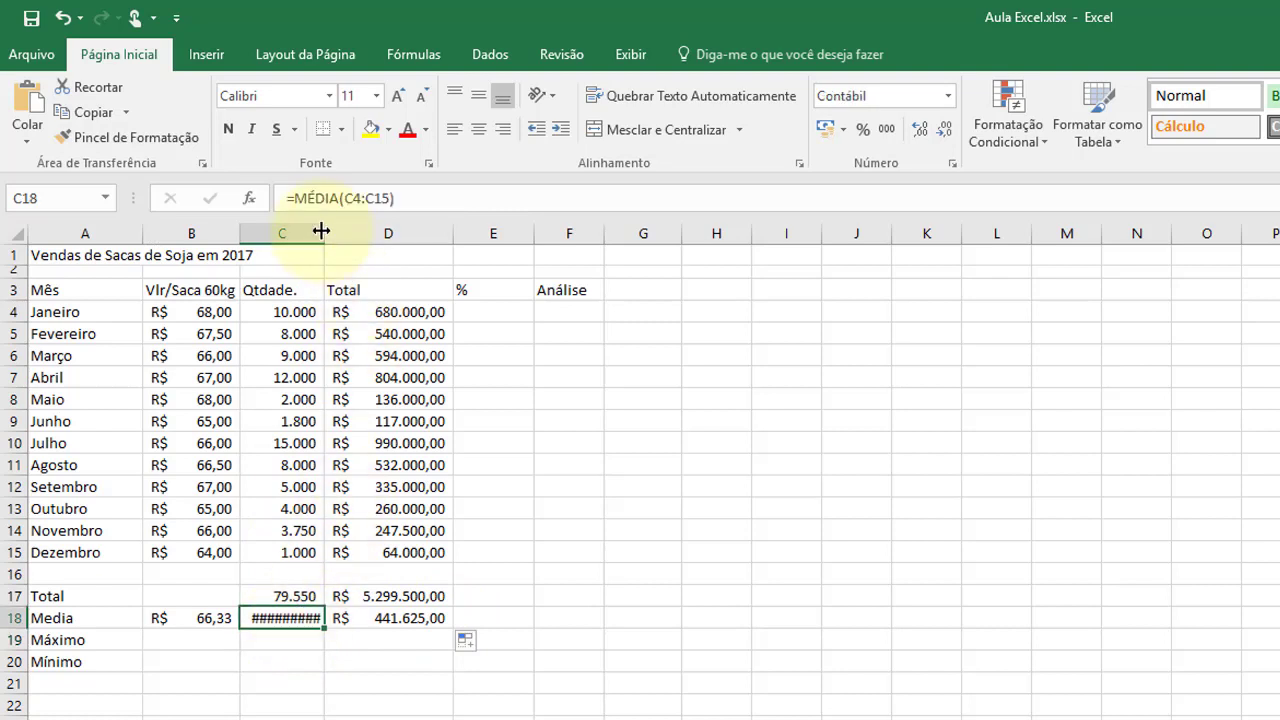
pyautogui.moveTo(331, 233); pyautogui.dragTo(348, 233)
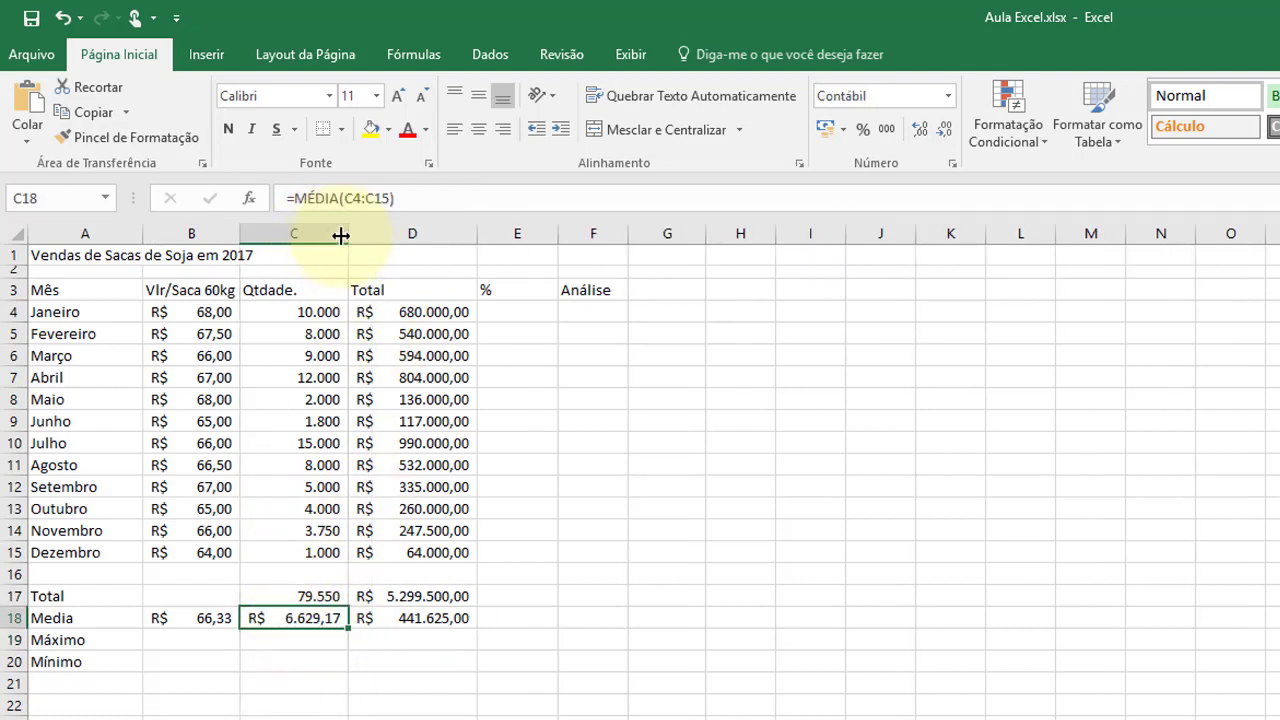
pyautogui.click(171, 640)
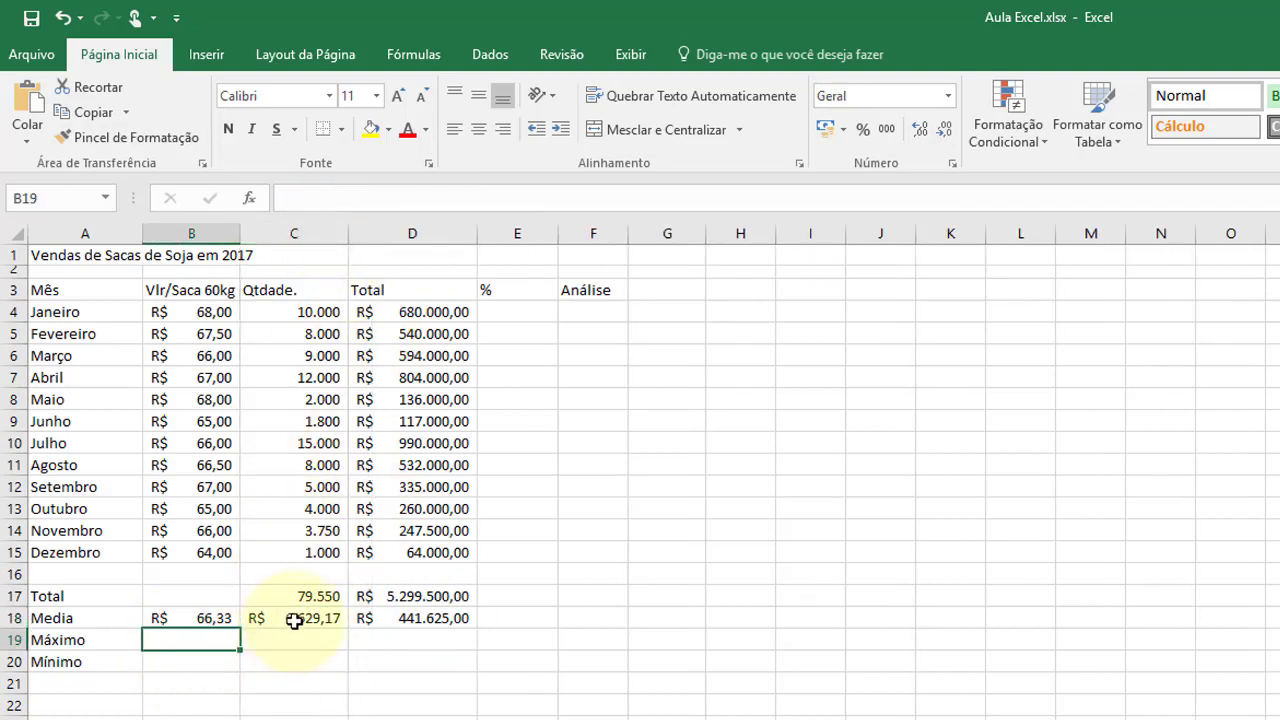
pyautogui.click(301, 622)
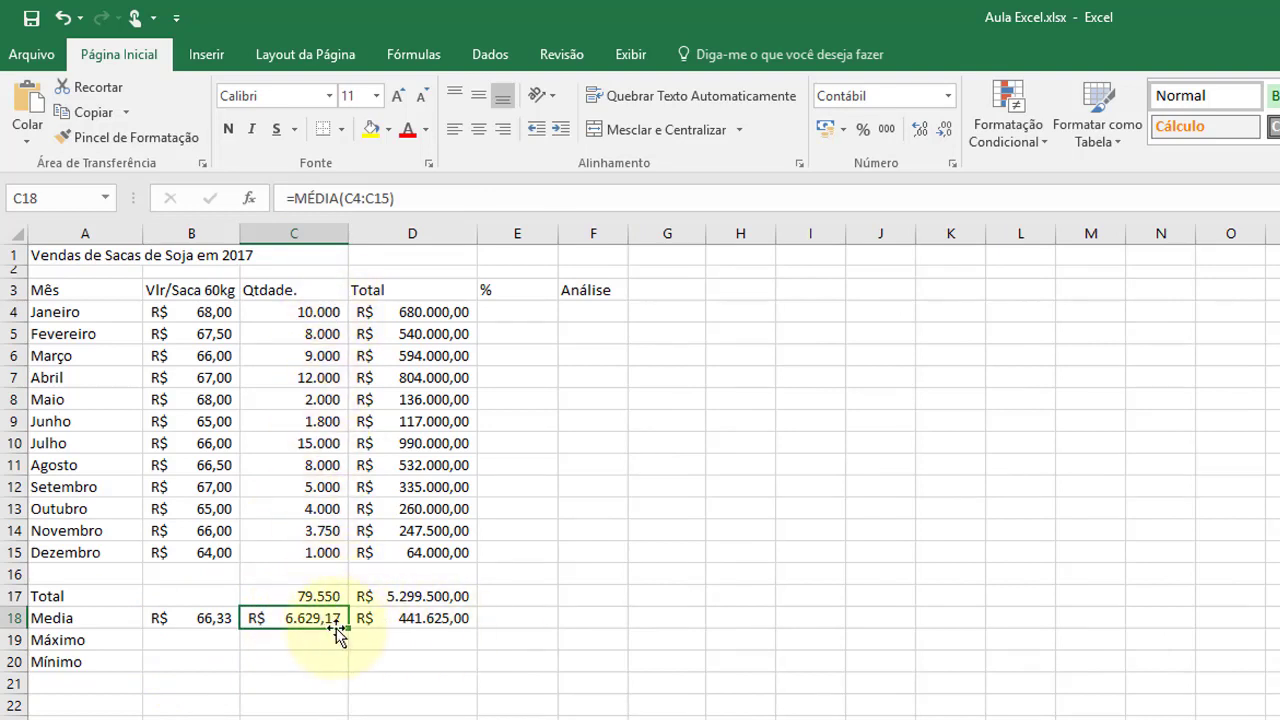
pyautogui.click(413, 612)
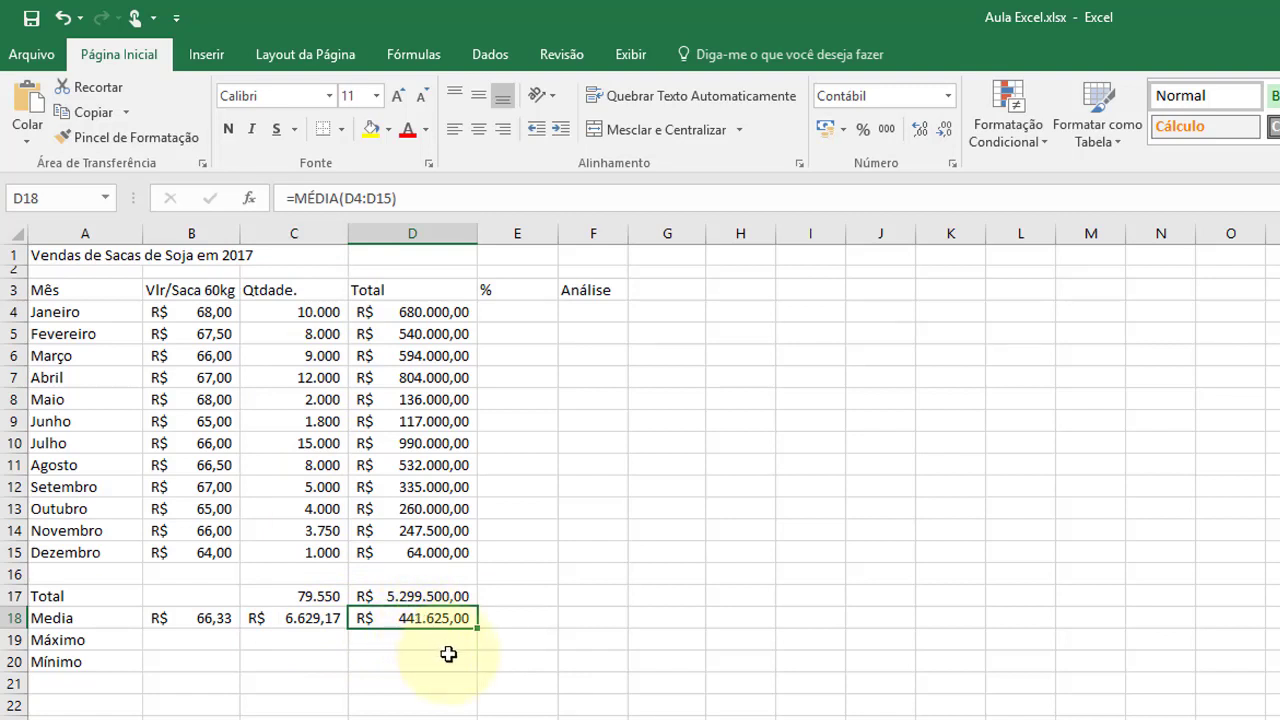
pyautogui.click(206, 635)
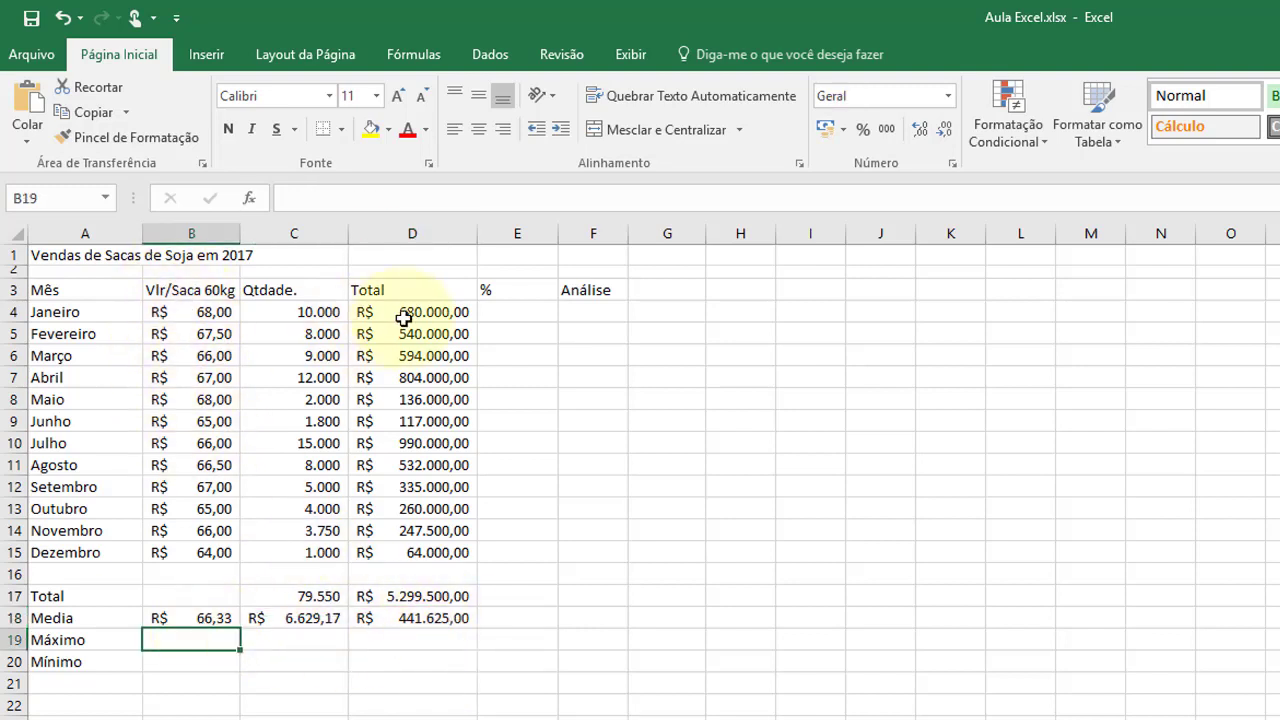
# Enter =MÁXIMO(B4:B15) in B19 and fill through D19: R$ 68,00, R$ 15.000,00, R$ 990.000,00
pyautogui.write('=')
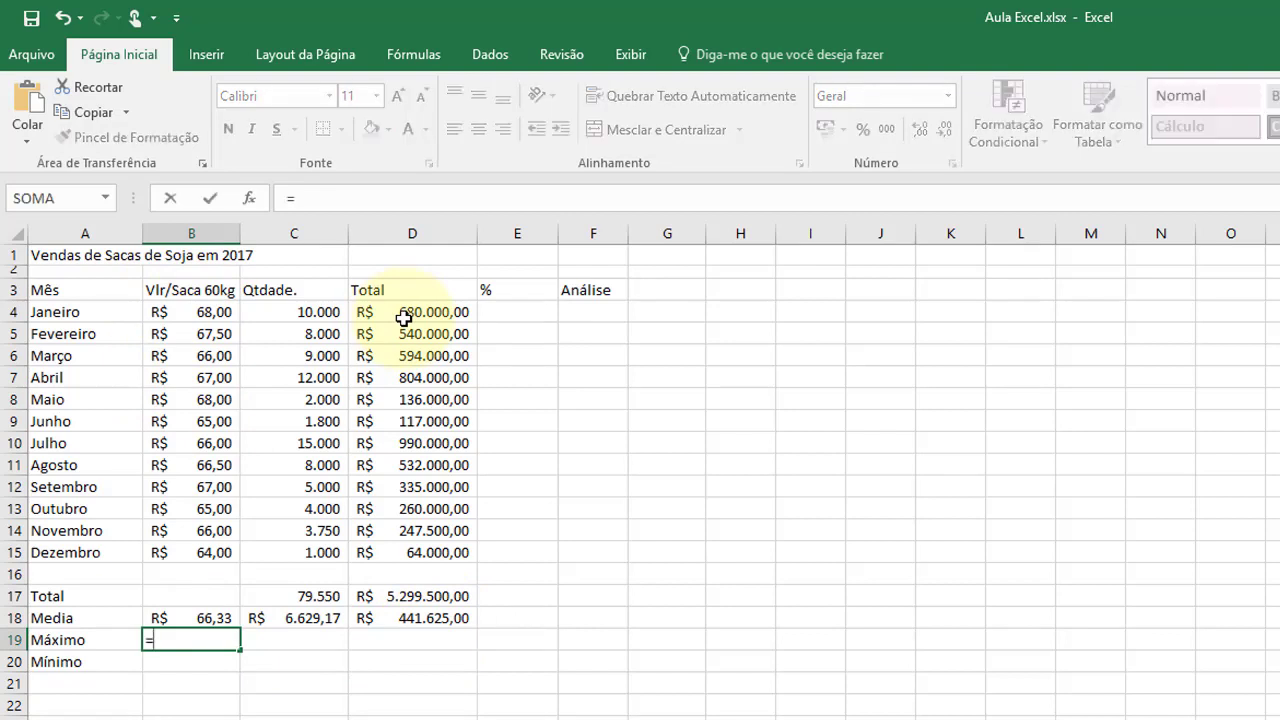
pyautogui.write('maximo(')
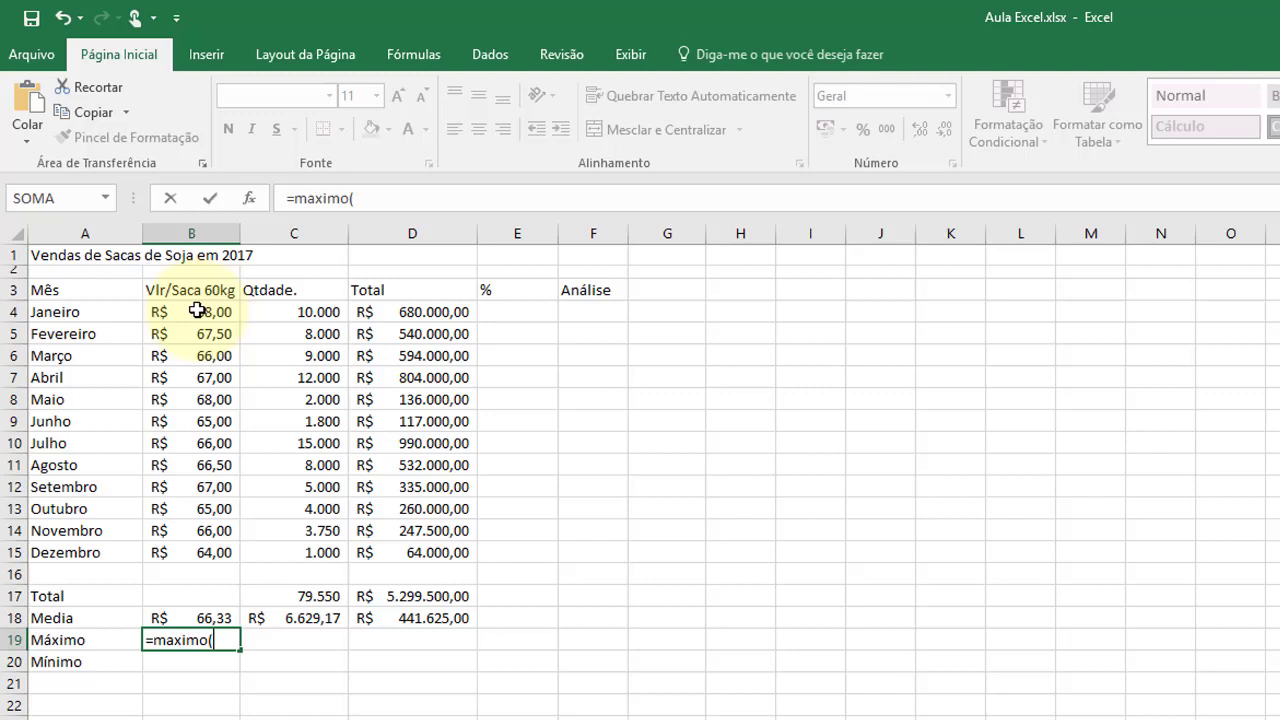
pyautogui.moveTo(200, 312); pyautogui.dragTo(203, 553)
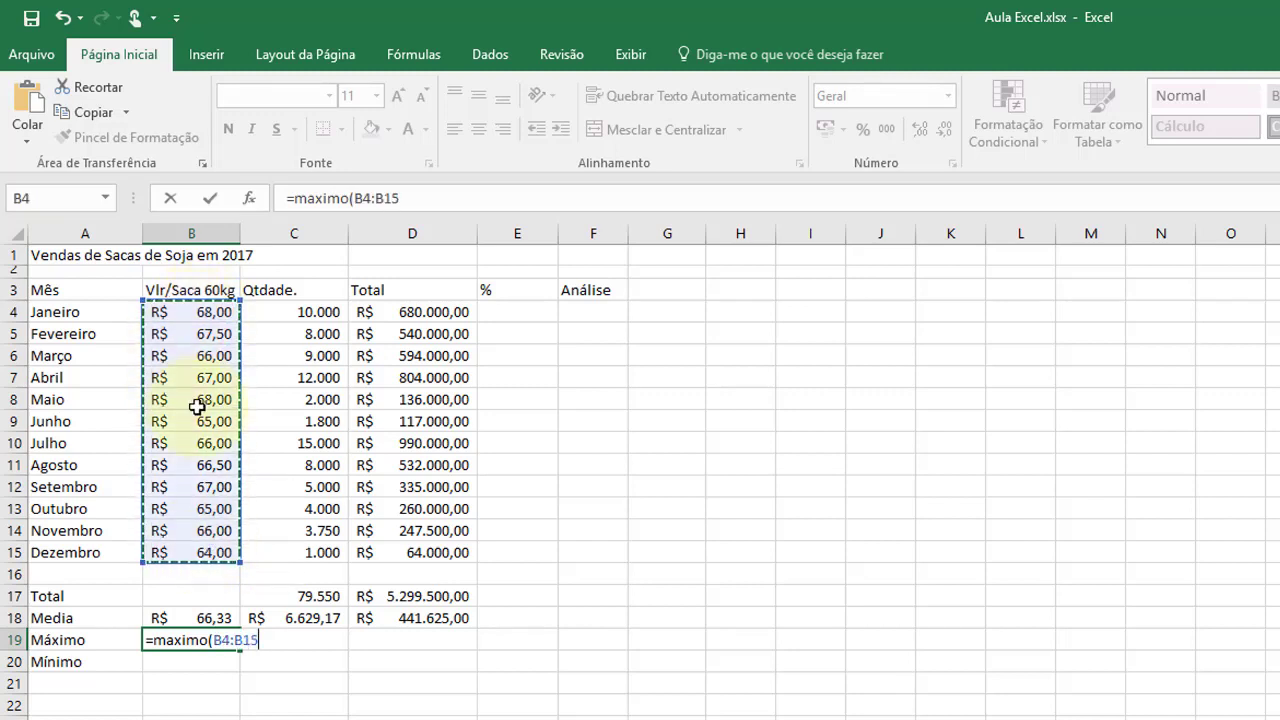
pyautogui.write(')')
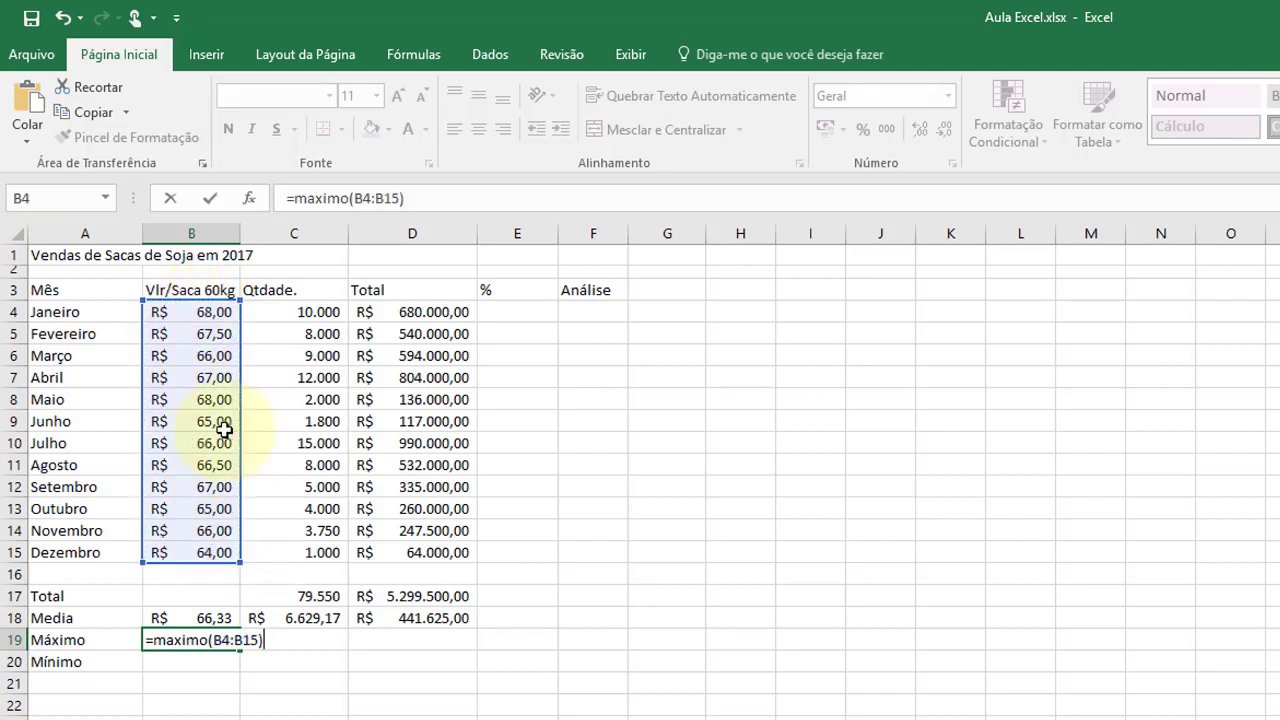
pyautogui.press('Return')
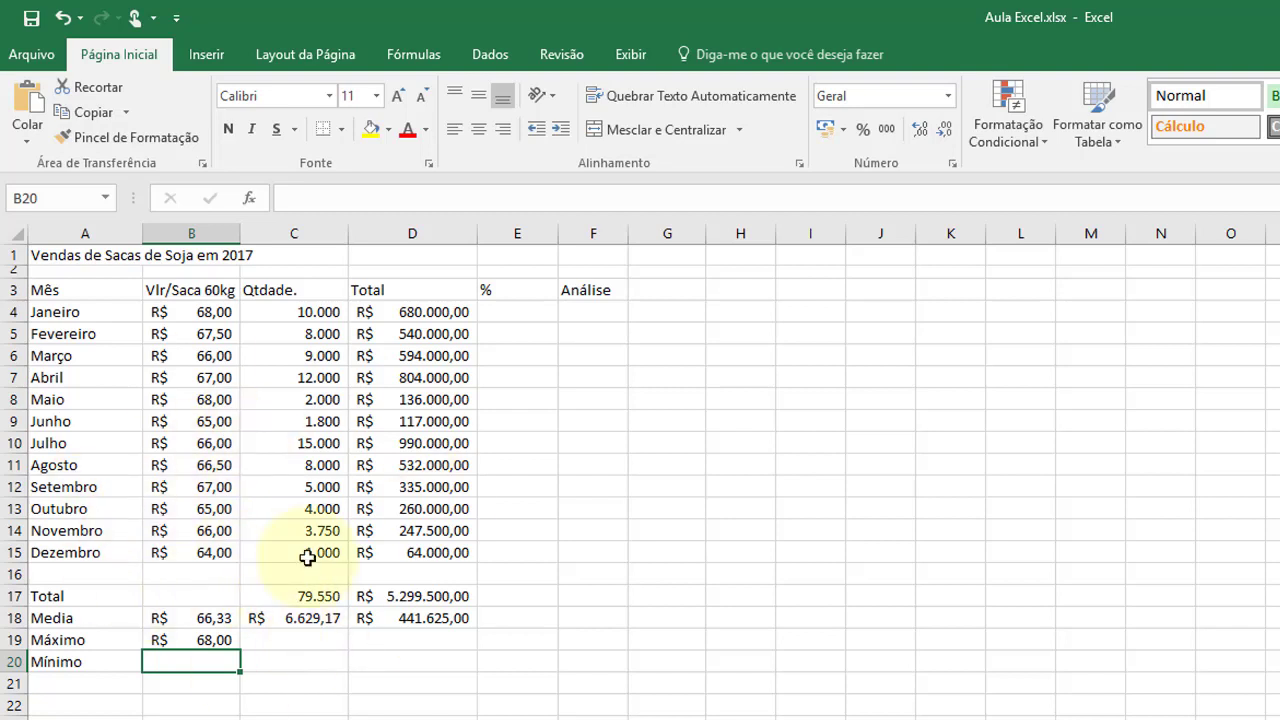
pyautogui.click(218, 634)
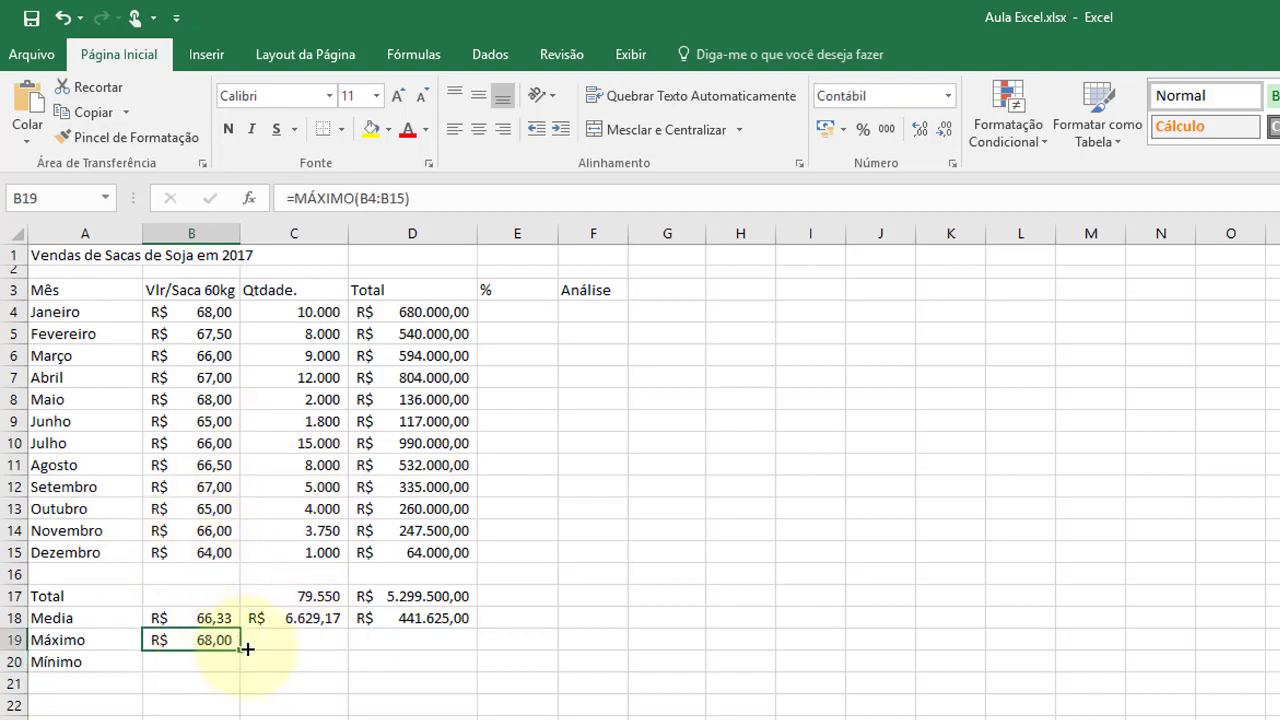
pyautogui.moveTo(244, 650); pyautogui.dragTo(440, 649)
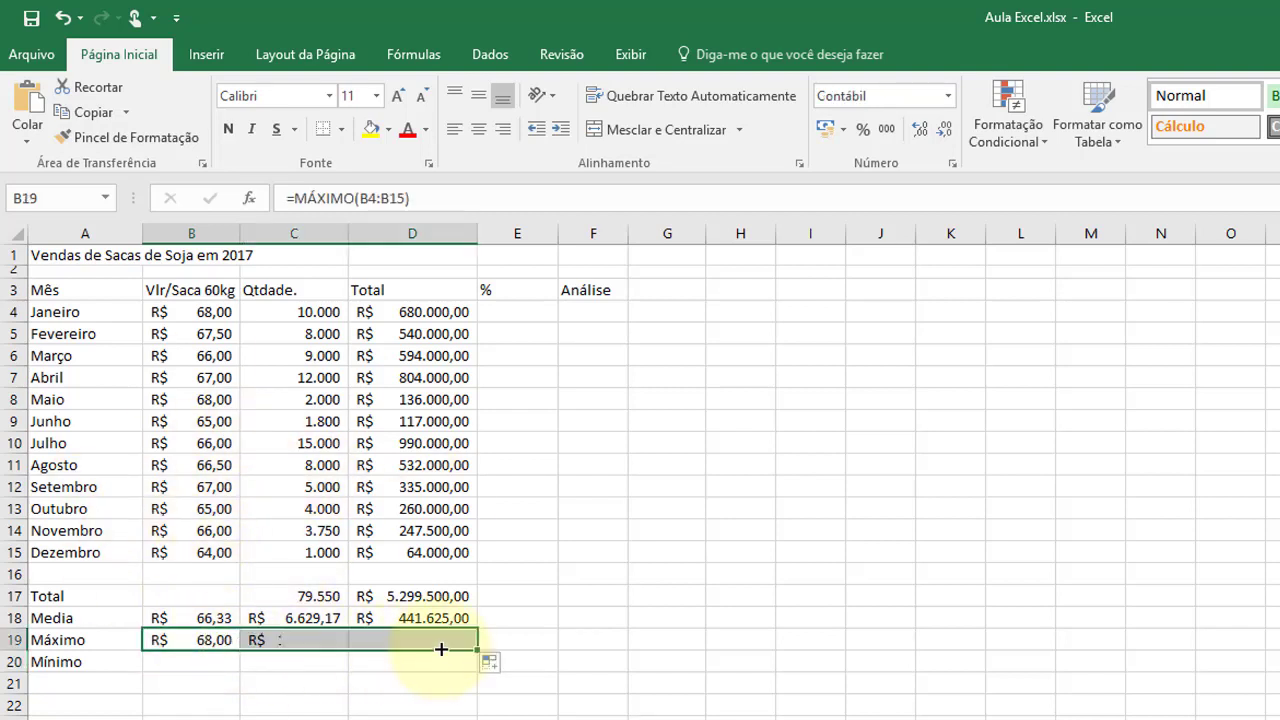
pyautogui.click(405, 680)
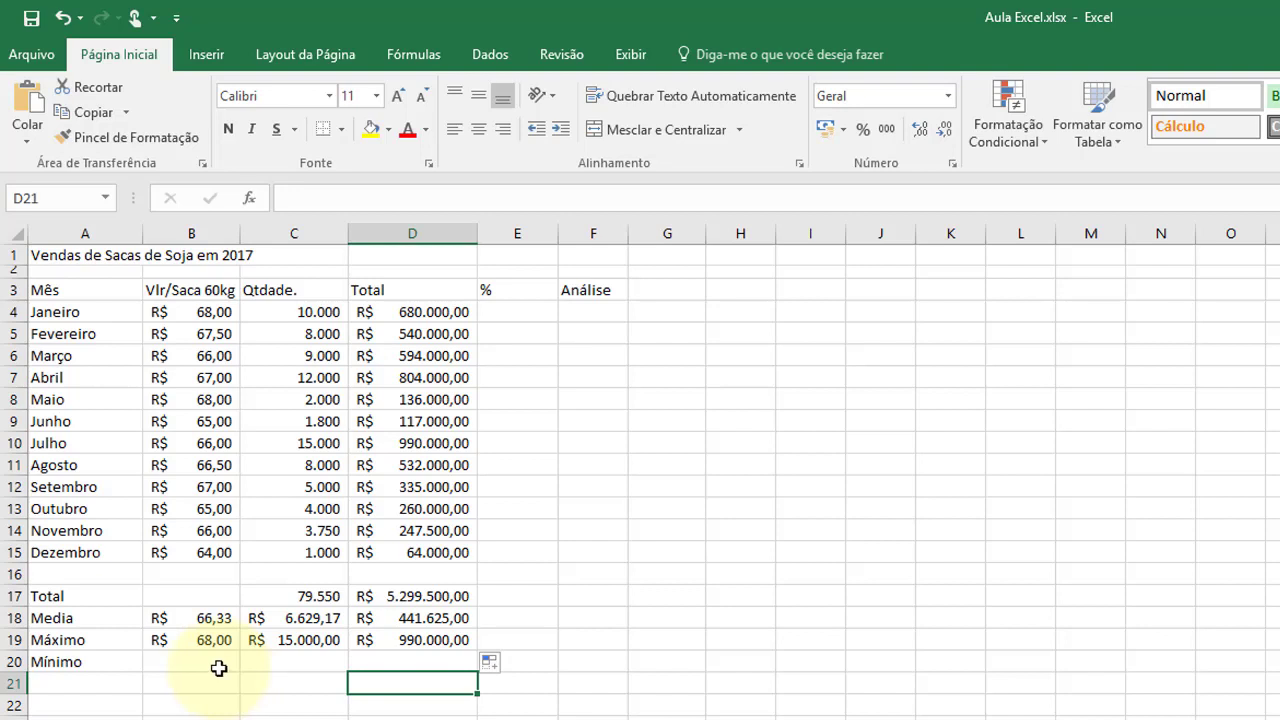
pyautogui.click(221, 641)
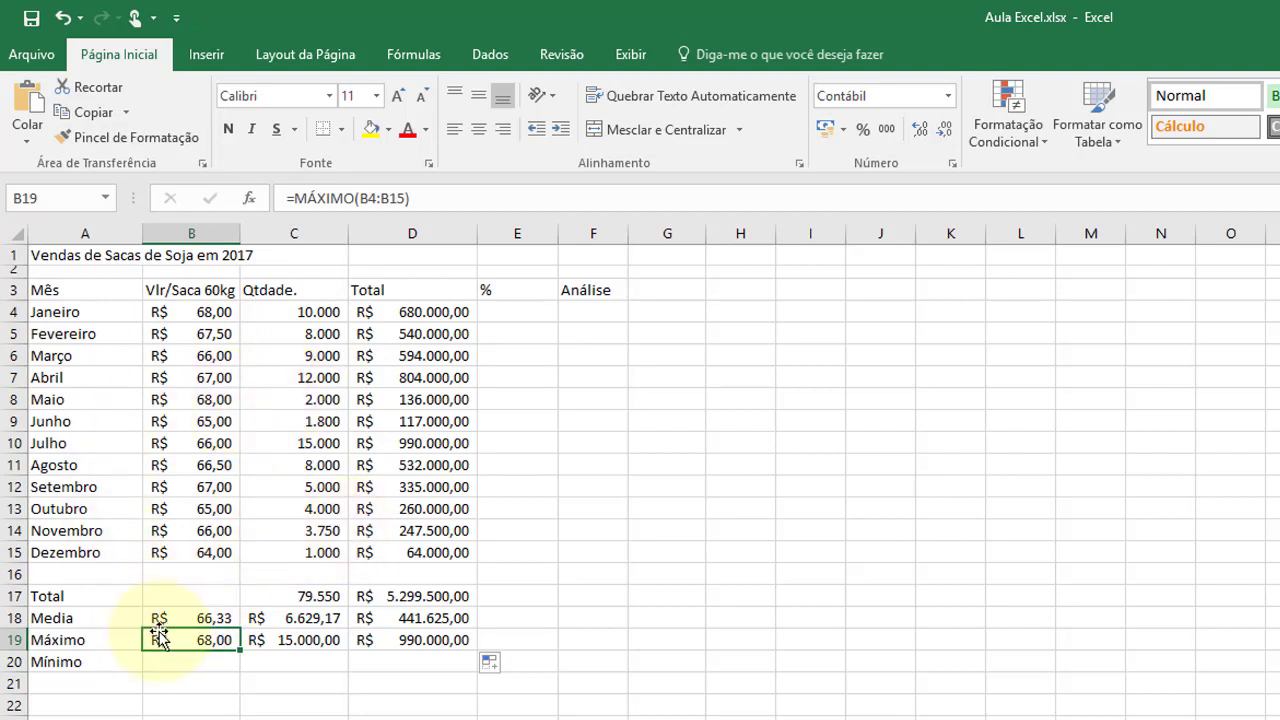
pyautogui.click(290, 641)
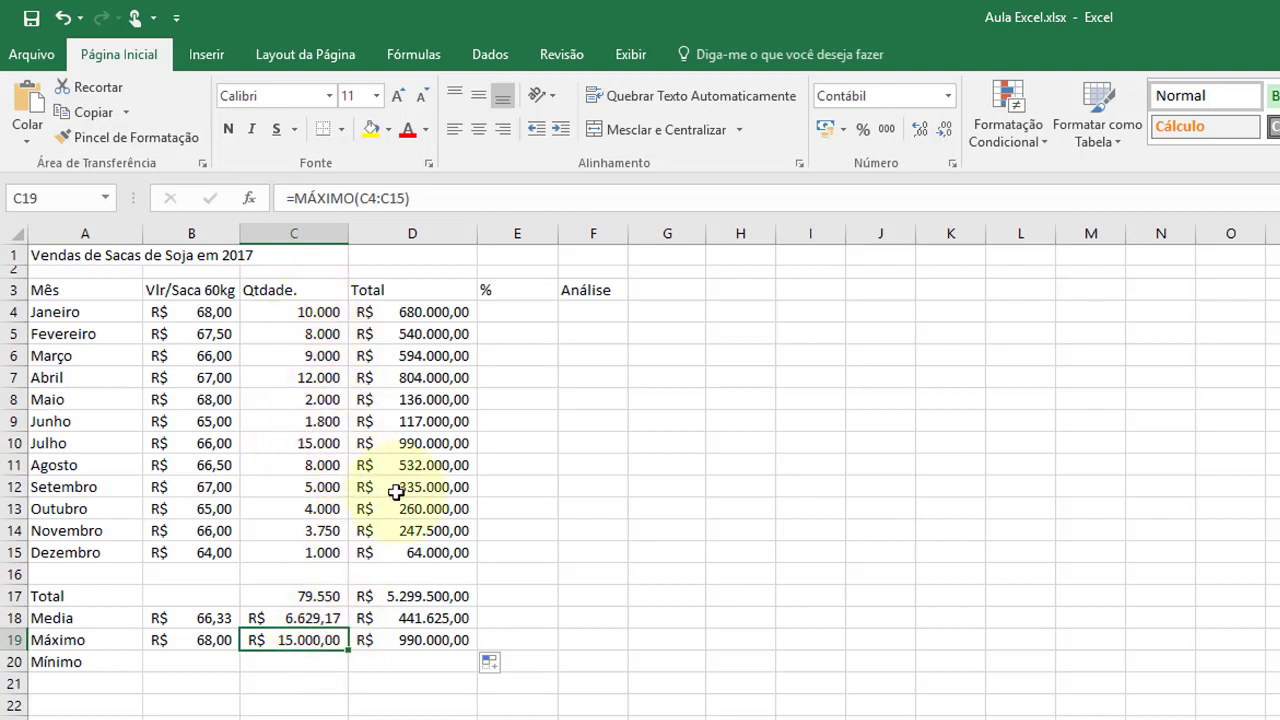
pyautogui.click(397, 643)
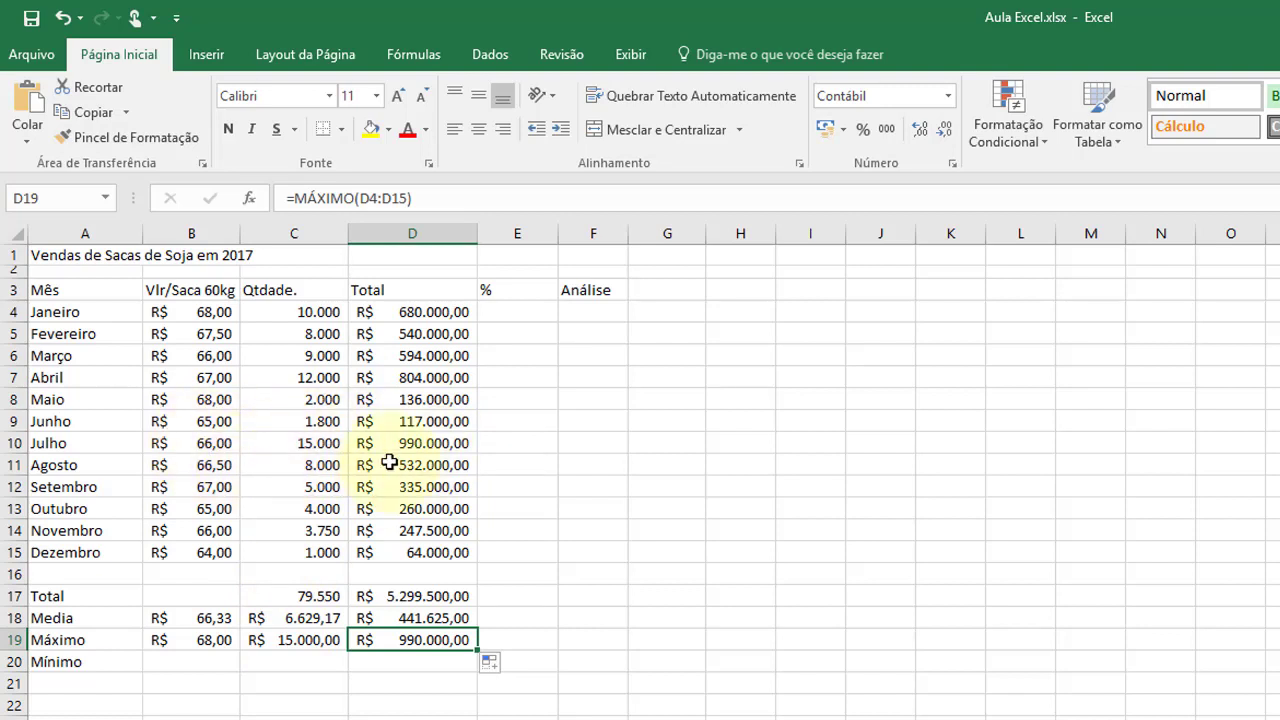
pyautogui.click(213, 445)
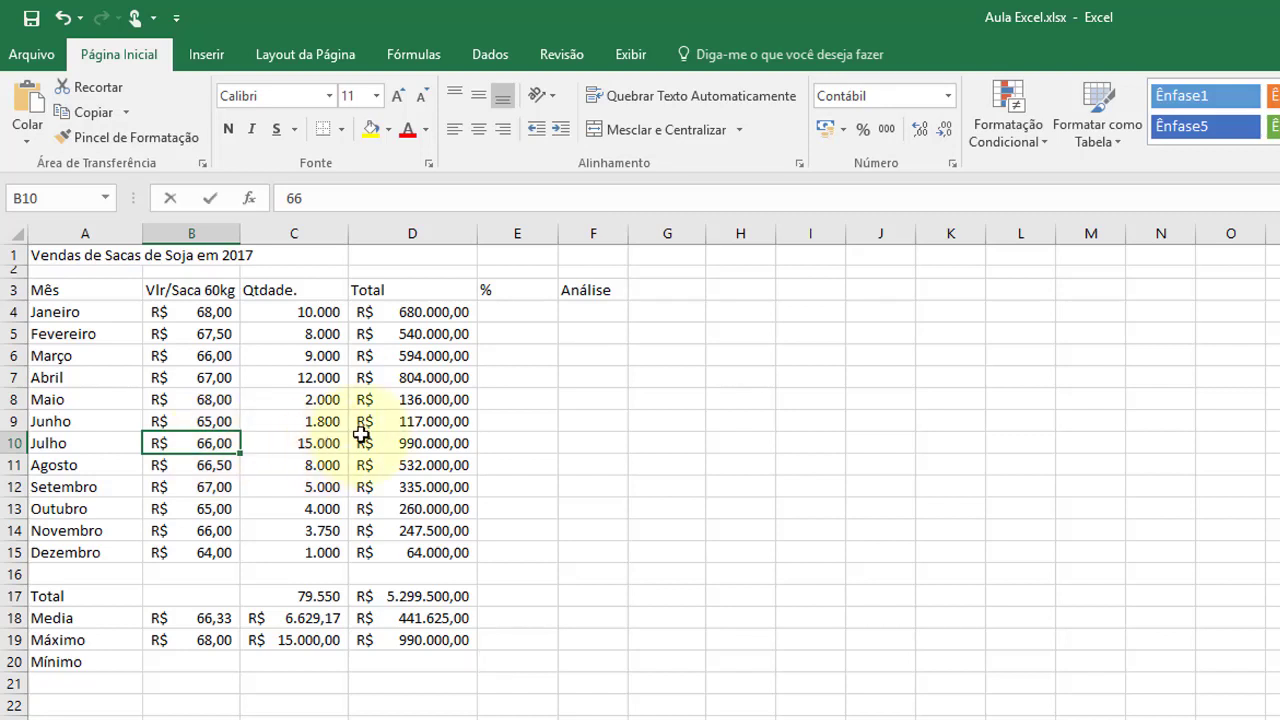
# Change July's price to 50 and check the recalculated maximums in C19 and D19
pyautogui.write('50')
pyautogui.press('Return')
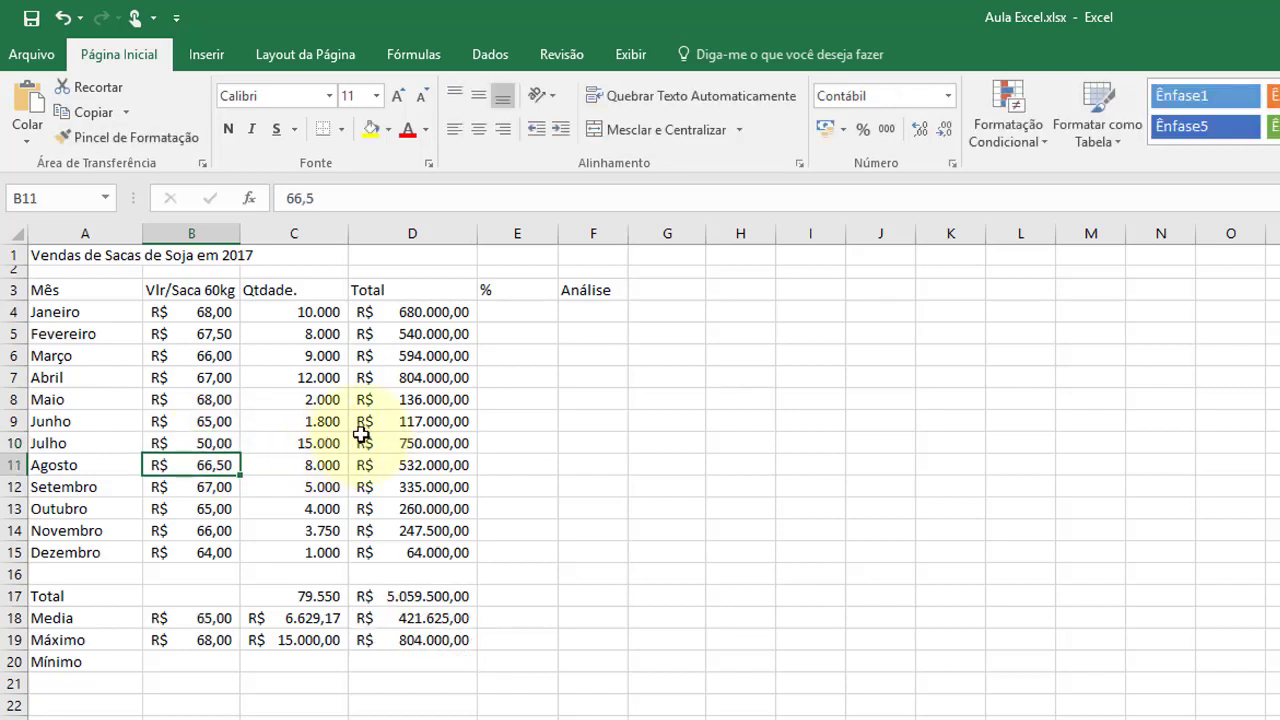
pyautogui.click(301, 641)
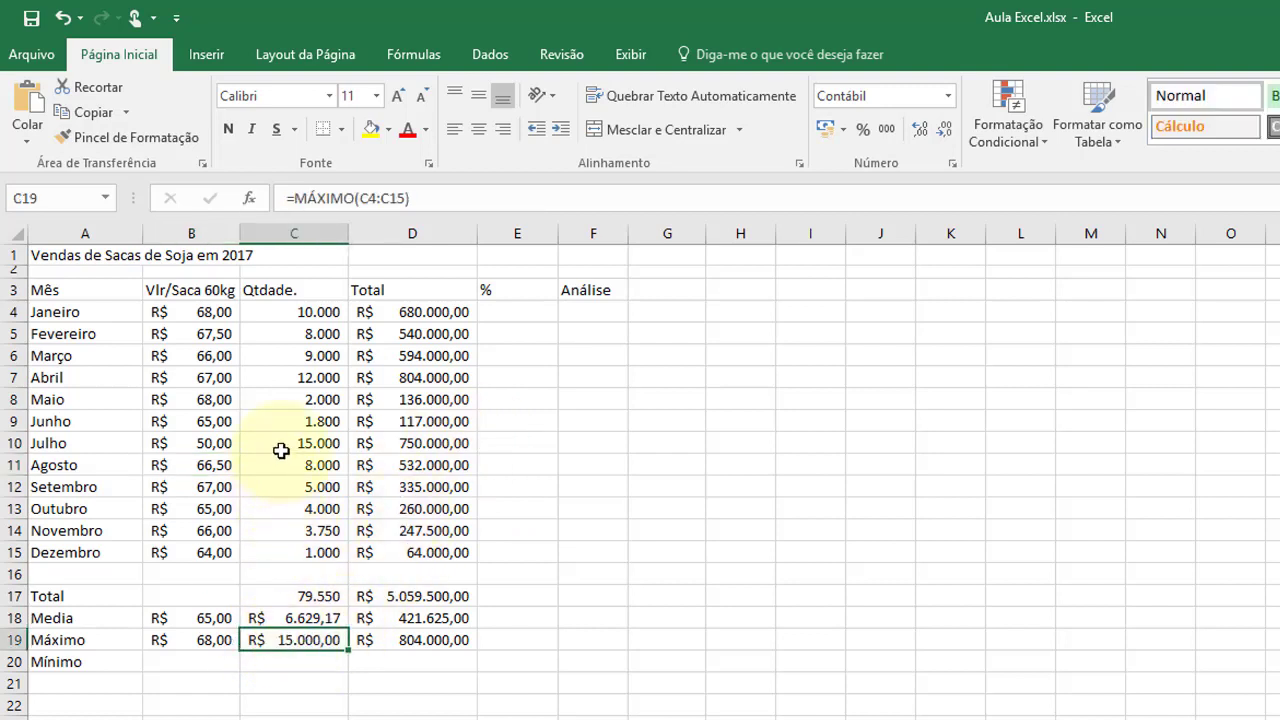
pyautogui.click(430, 643)
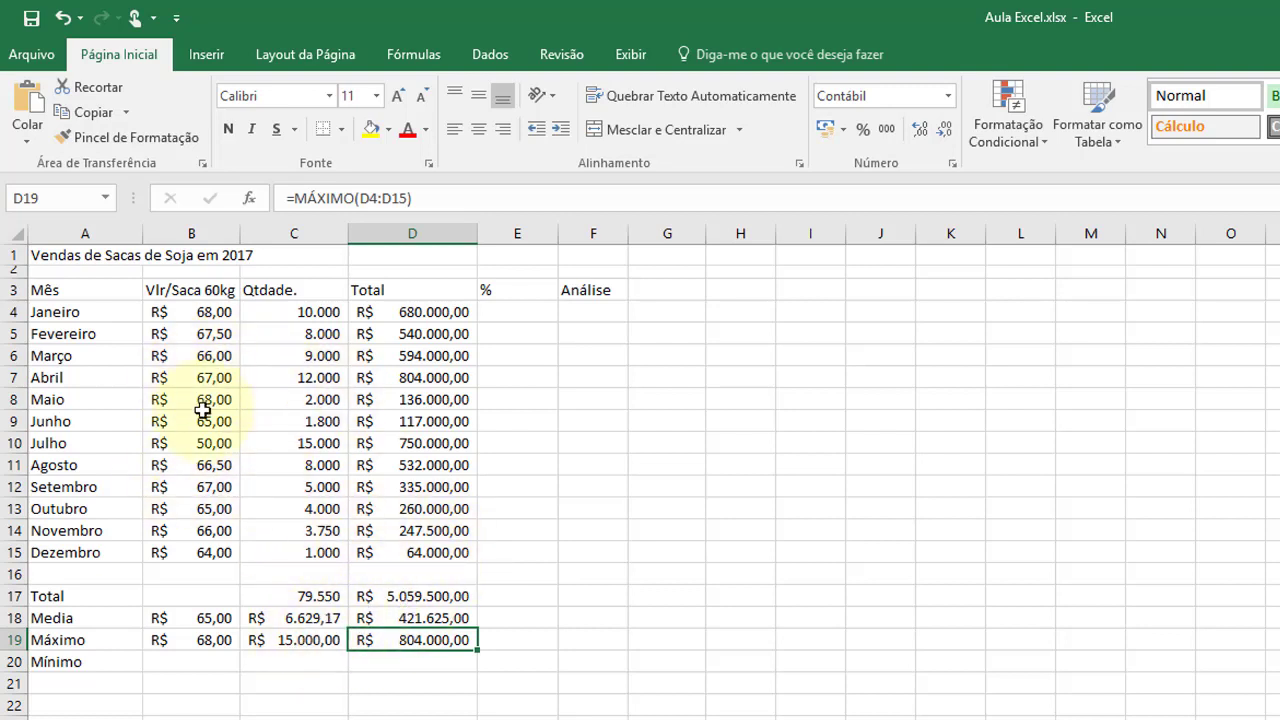
pyautogui.click(199, 664)
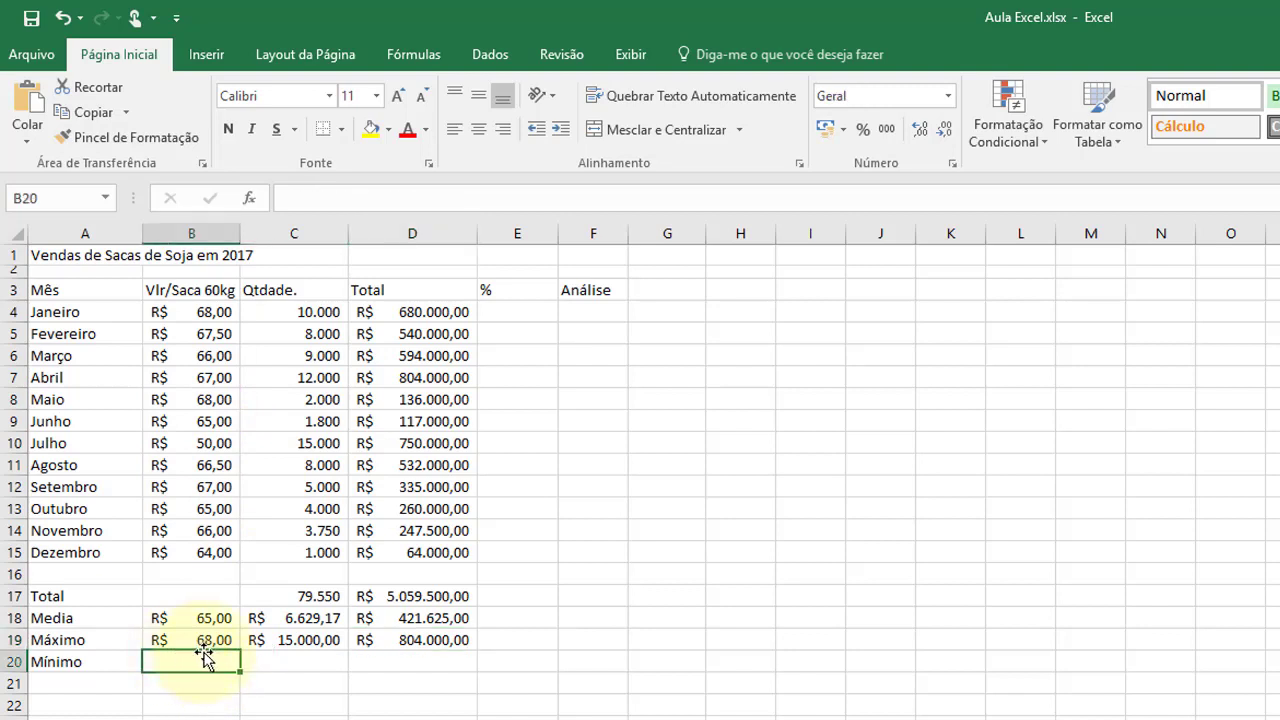
# Enter =MÍNIMO(B4:B15) in B20, showing the lowest price R$ 50,00
pyautogui.write('=mi')
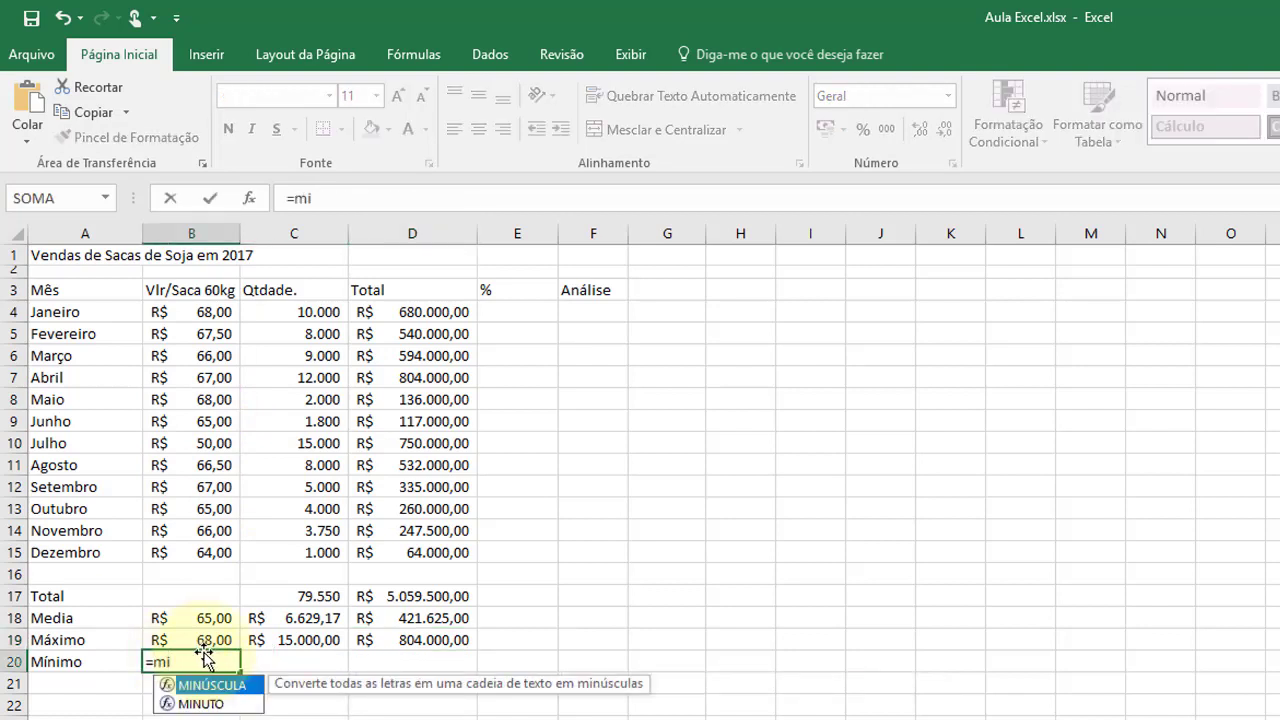
pyautogui.write('nimo(')
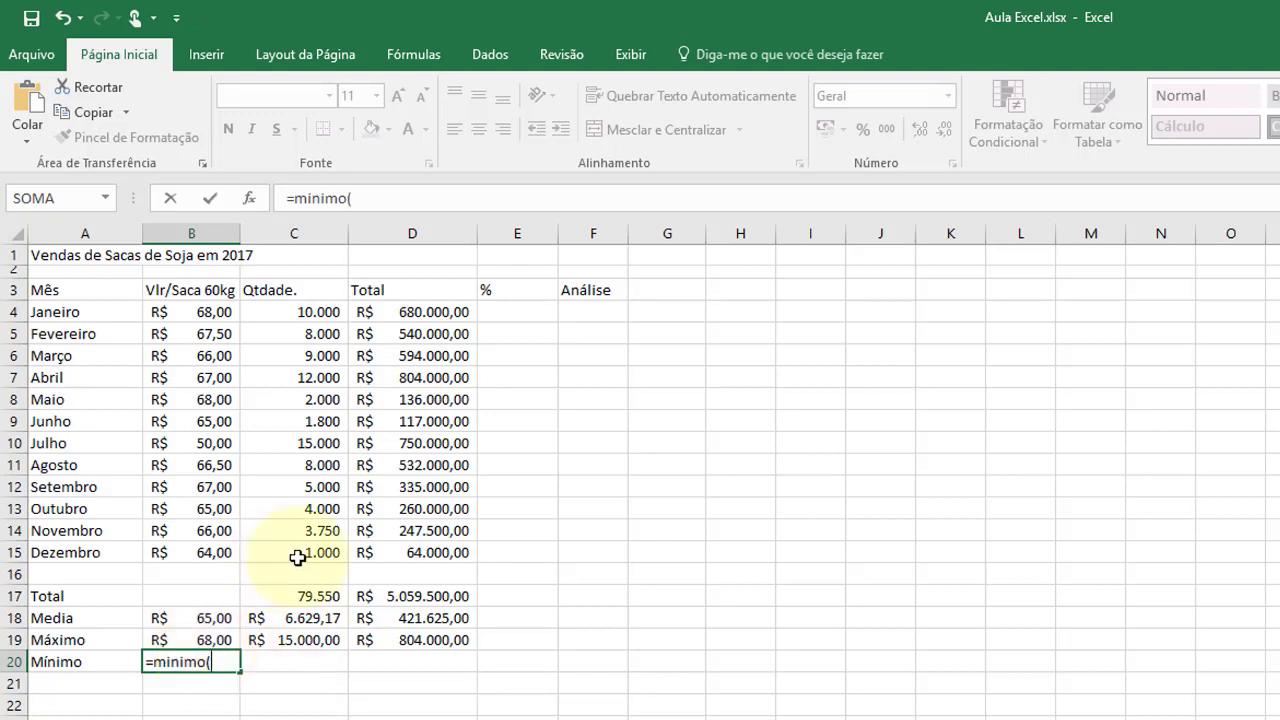
pyautogui.click(206, 310)
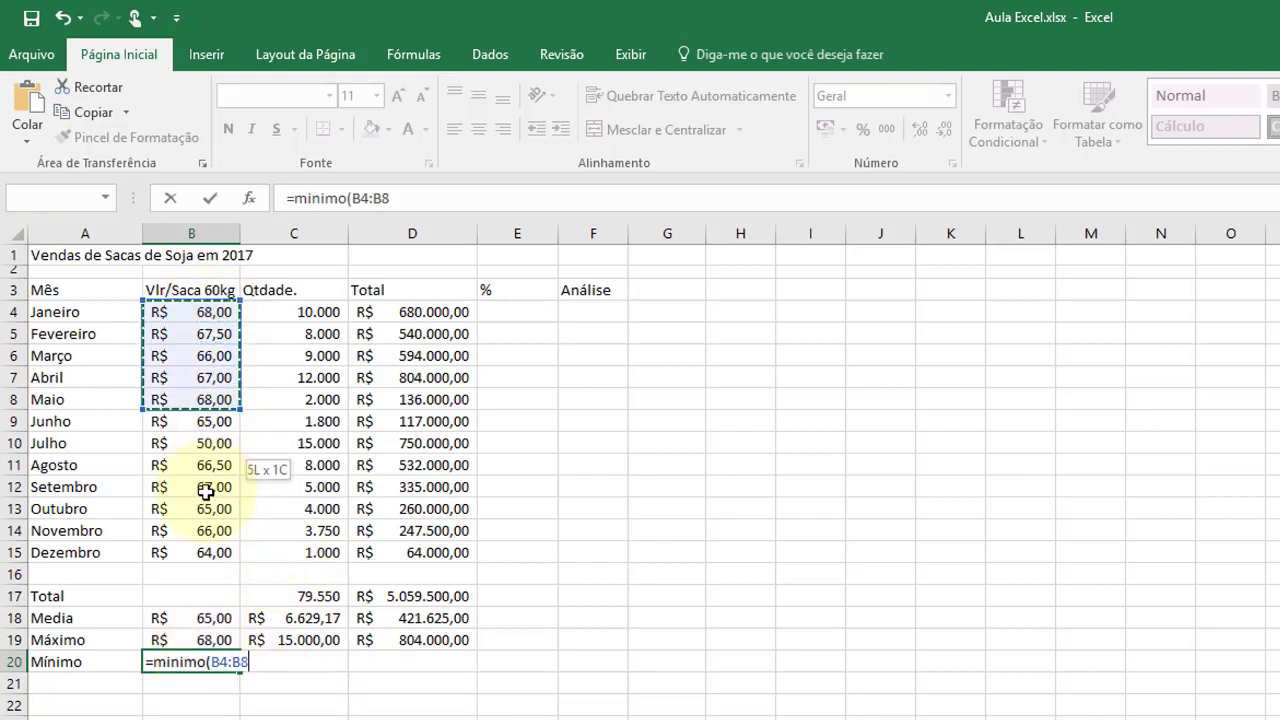
pyautogui.moveTo(206, 357); pyautogui.dragTo(210, 552)
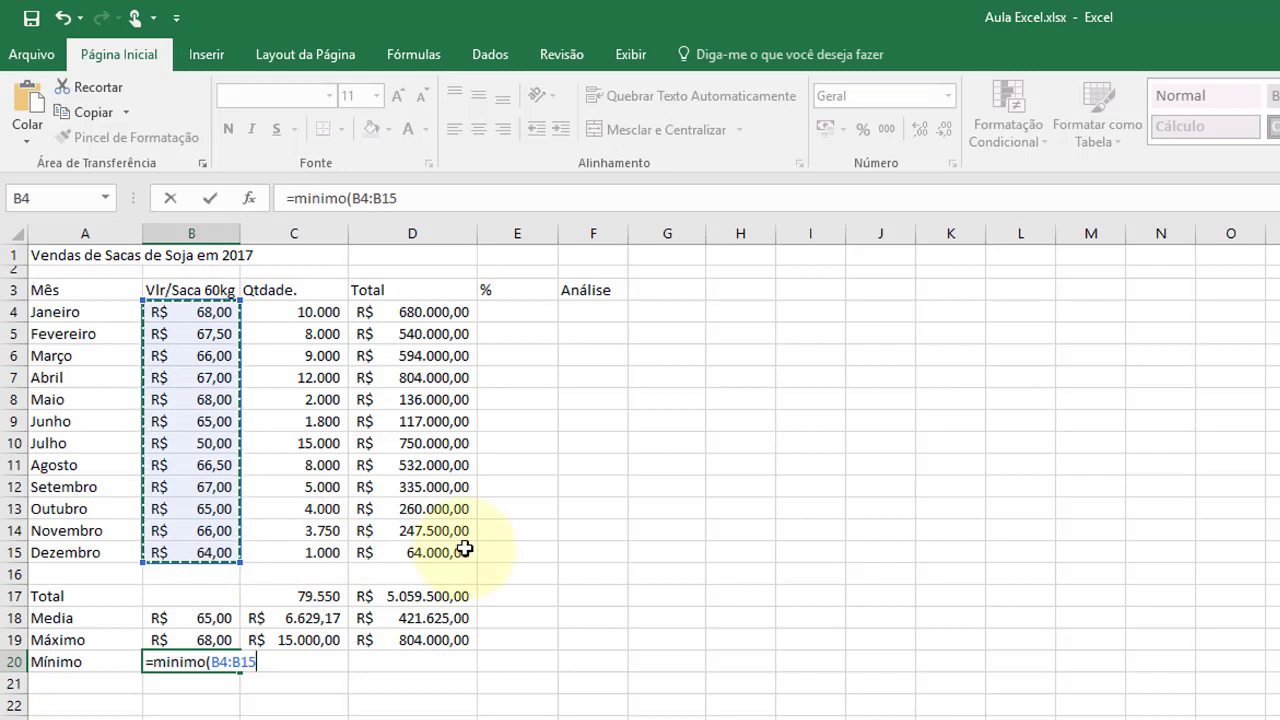
pyautogui.write(')')
pyautogui.press('Return')
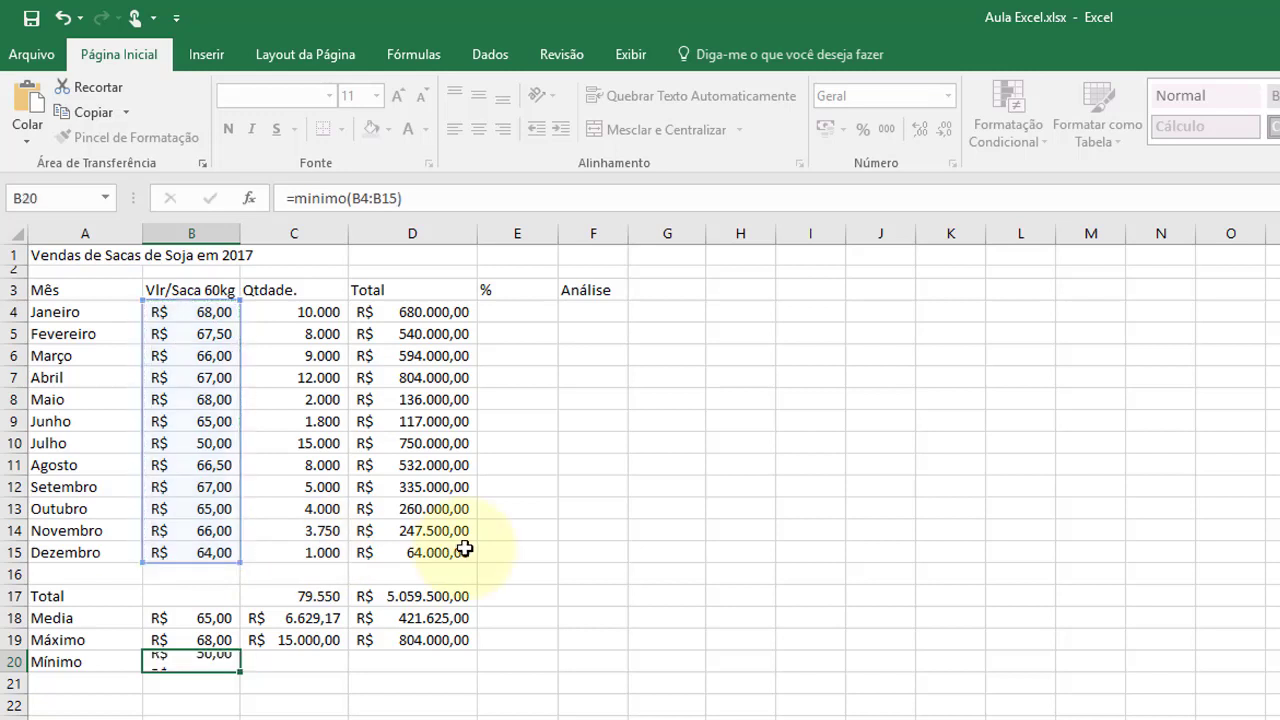
pyautogui.click(195, 662)
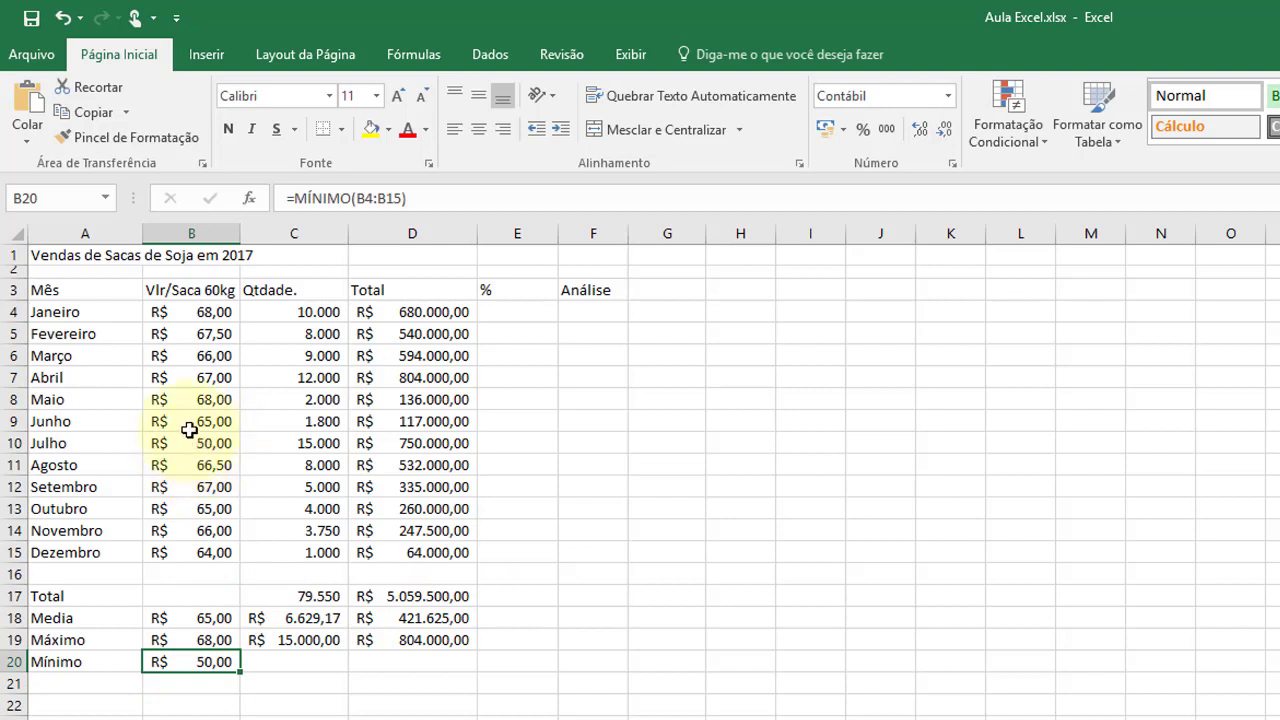
# Fill the minimum formula through D20 (1.000 and 64.000,00) and verify each formula
pyautogui.moveTo(244, 674); pyautogui.dragTo(449, 666)
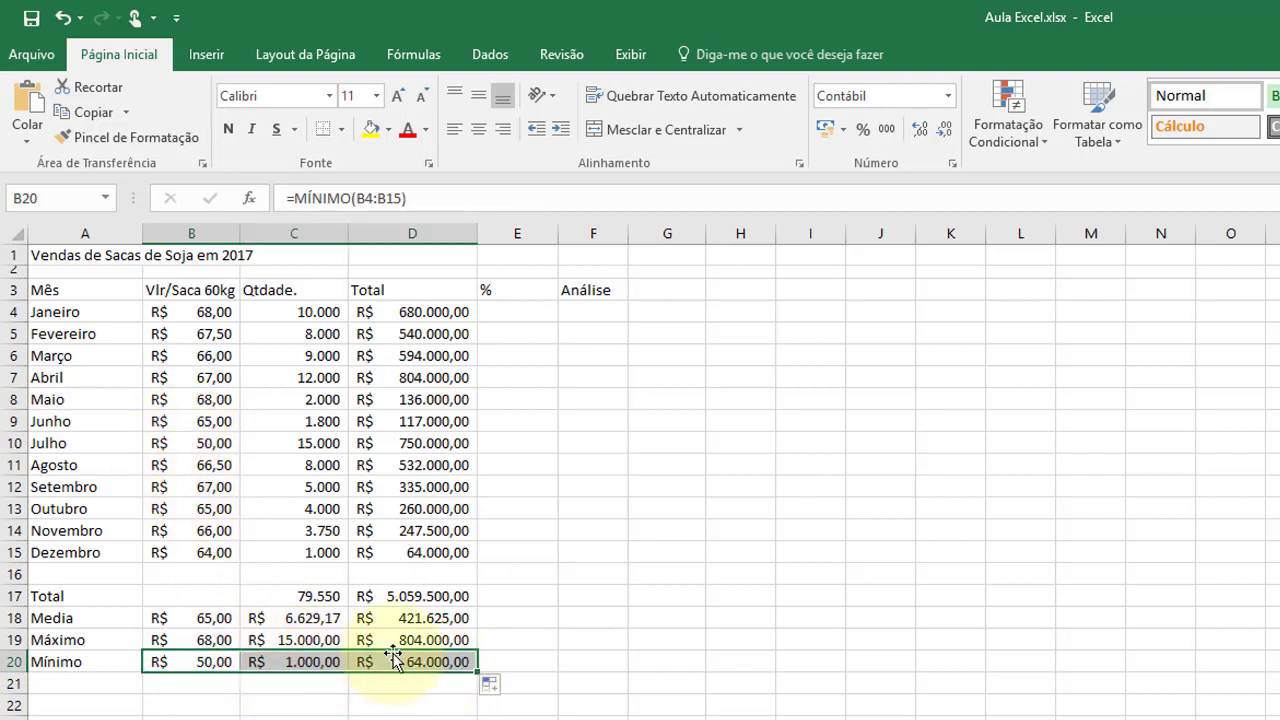
pyautogui.click(195, 662)
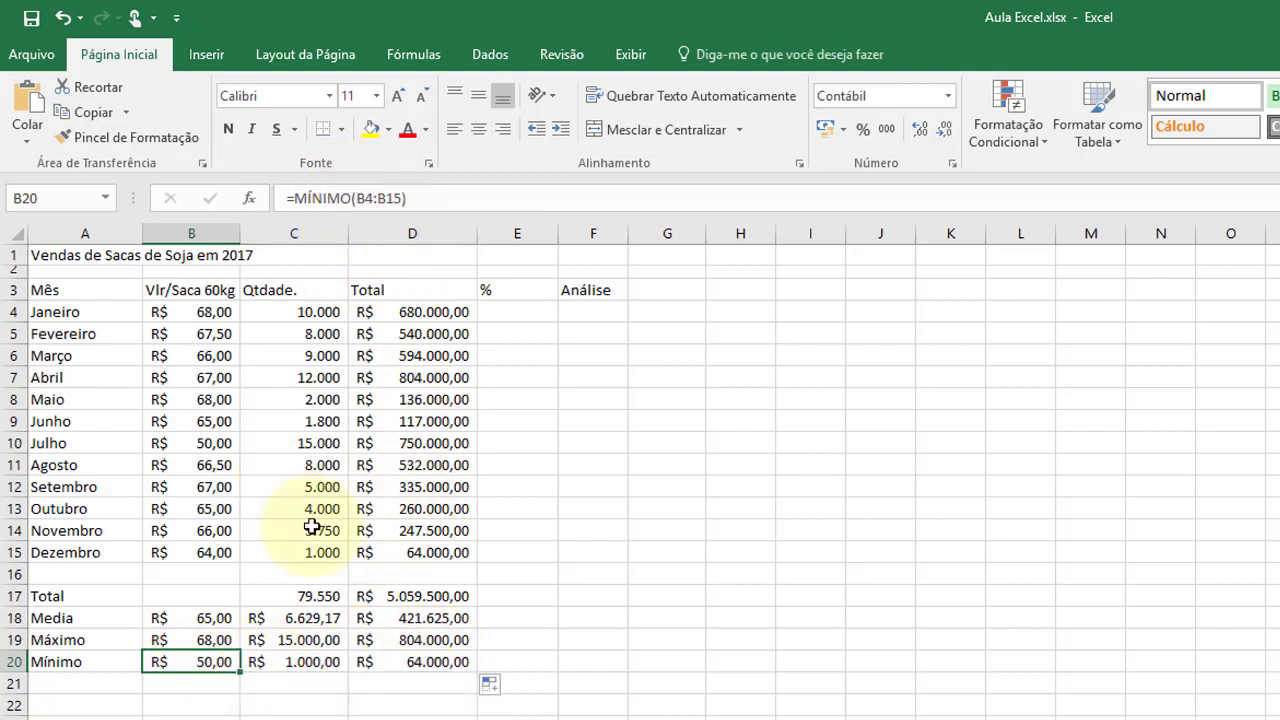
pyautogui.click(318, 661)
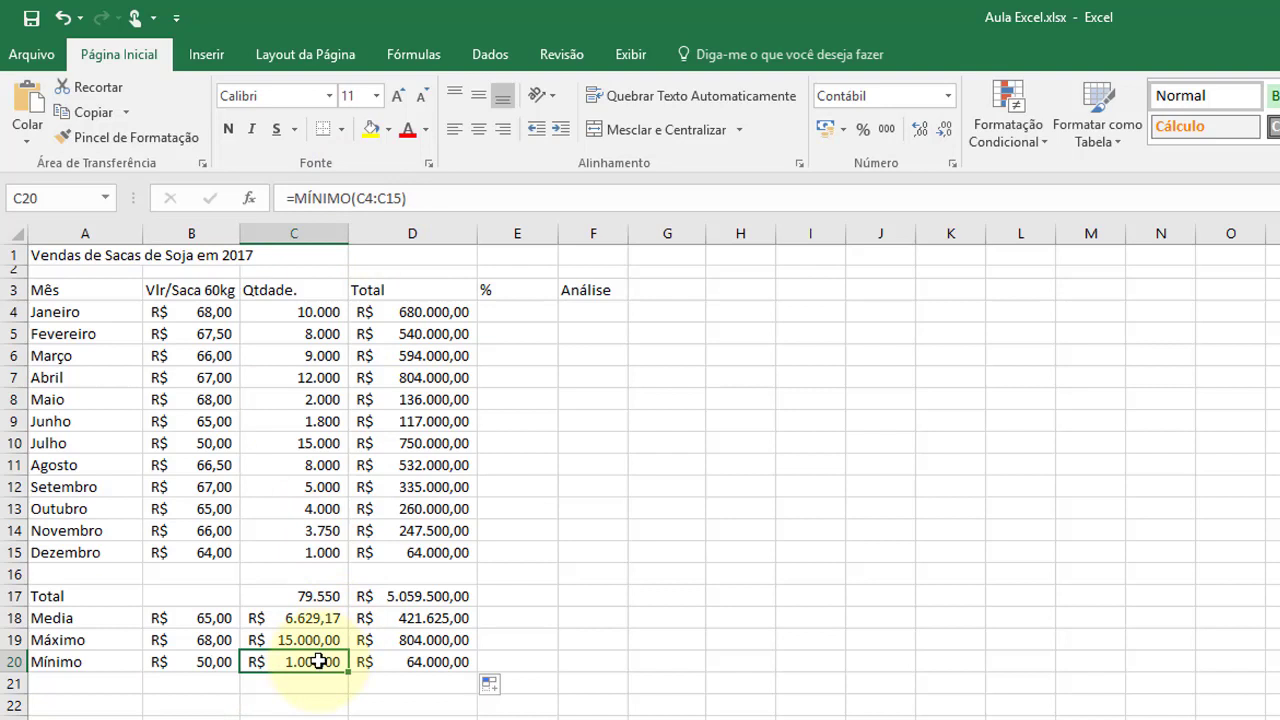
pyautogui.click(413, 661)
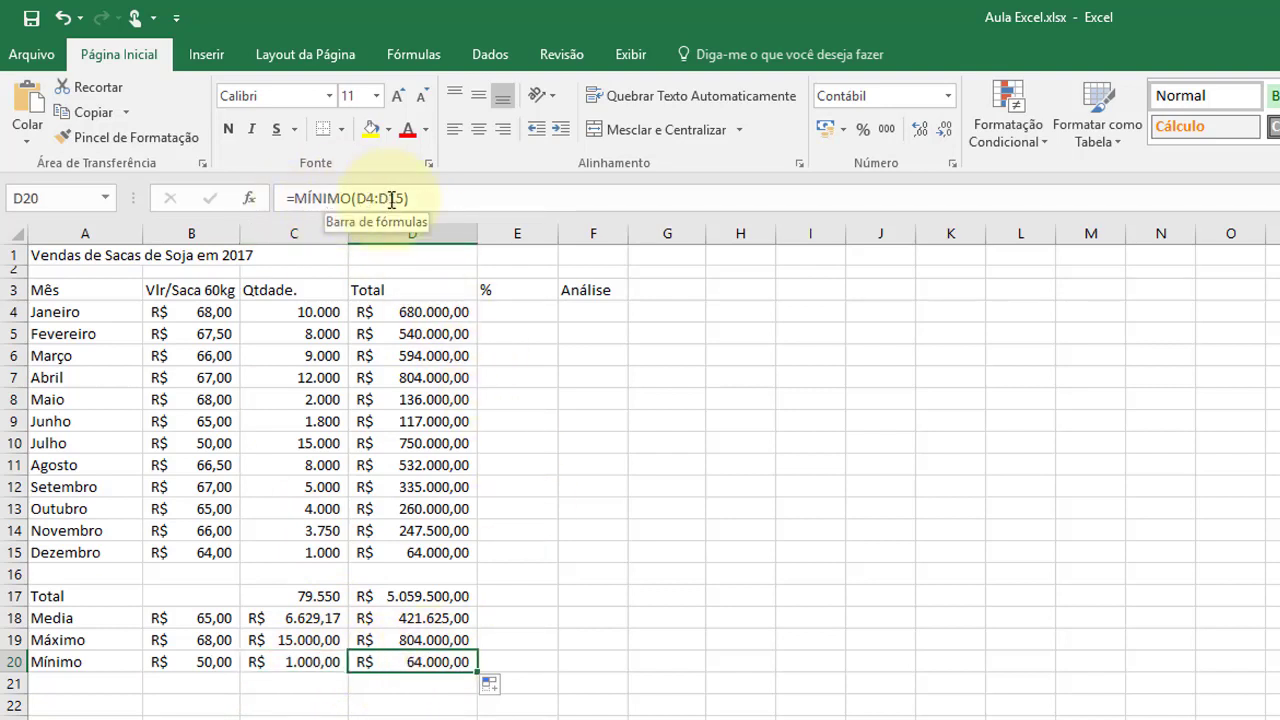
pyautogui.click(207, 661)
pyautogui.click(300, 662)
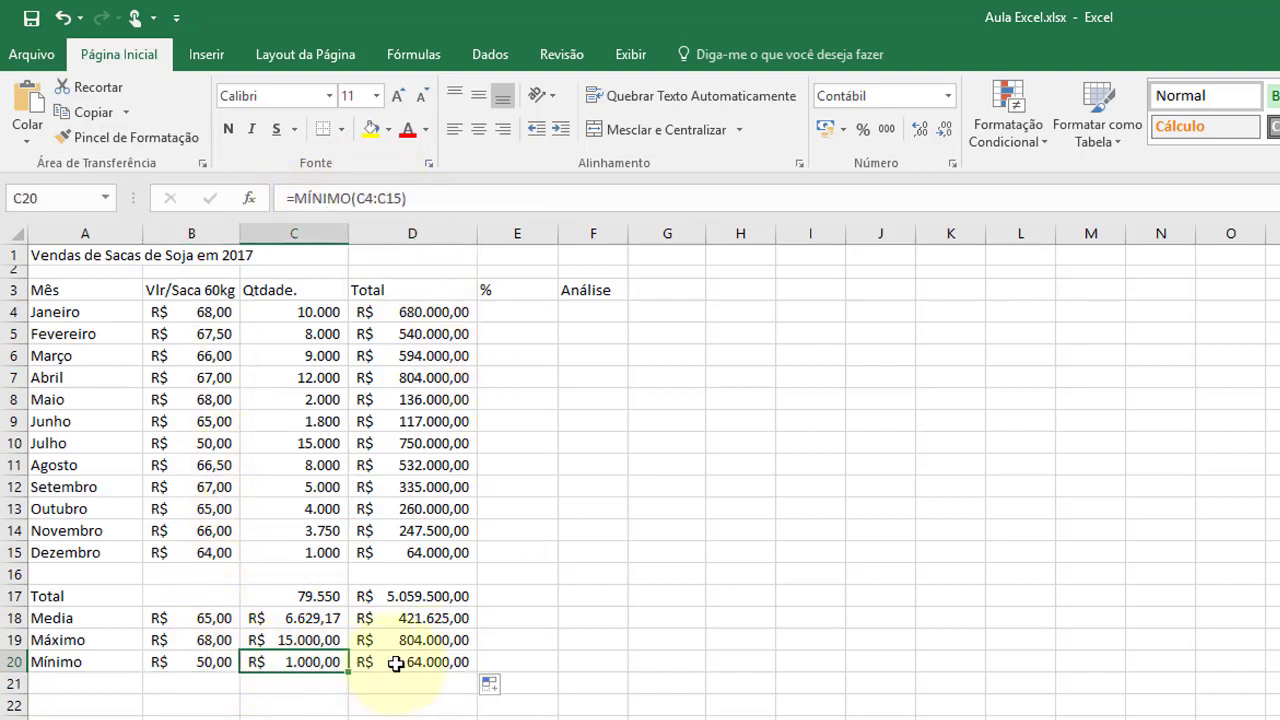
pyautogui.click(395, 663)
pyautogui.click(410, 688)
pyautogui.click(410, 708)
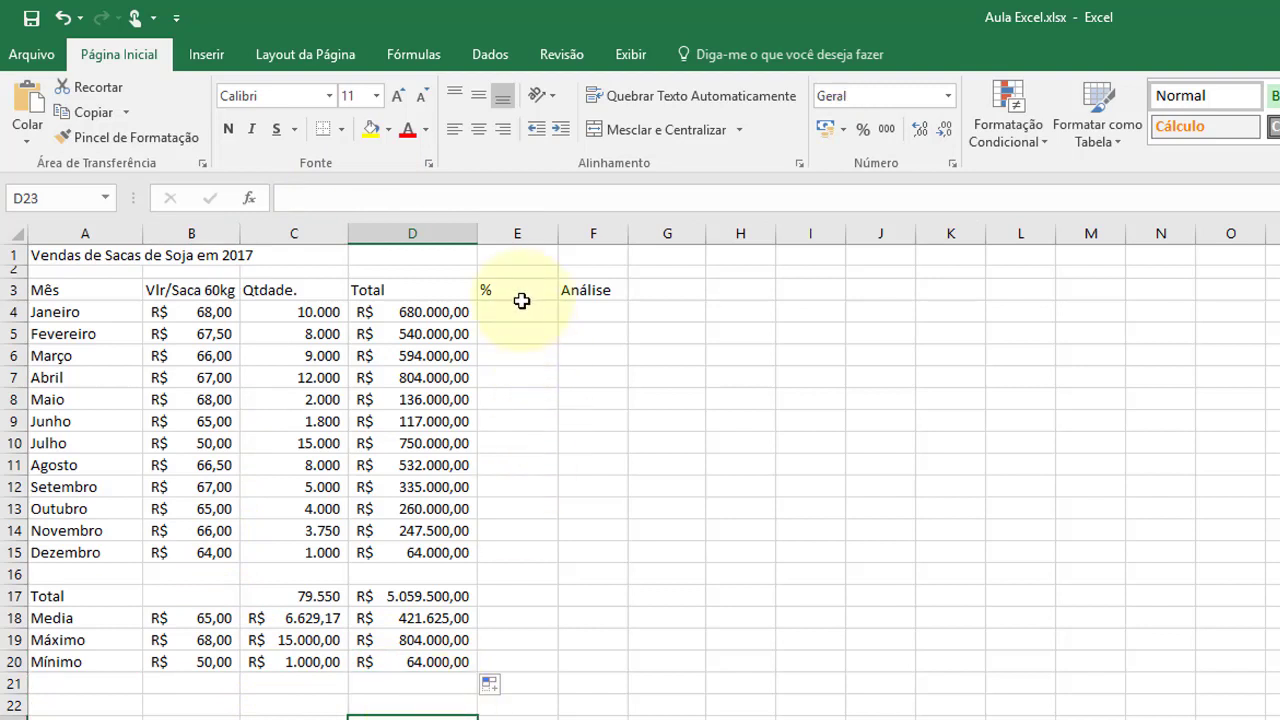
pyautogui.click(521, 310)
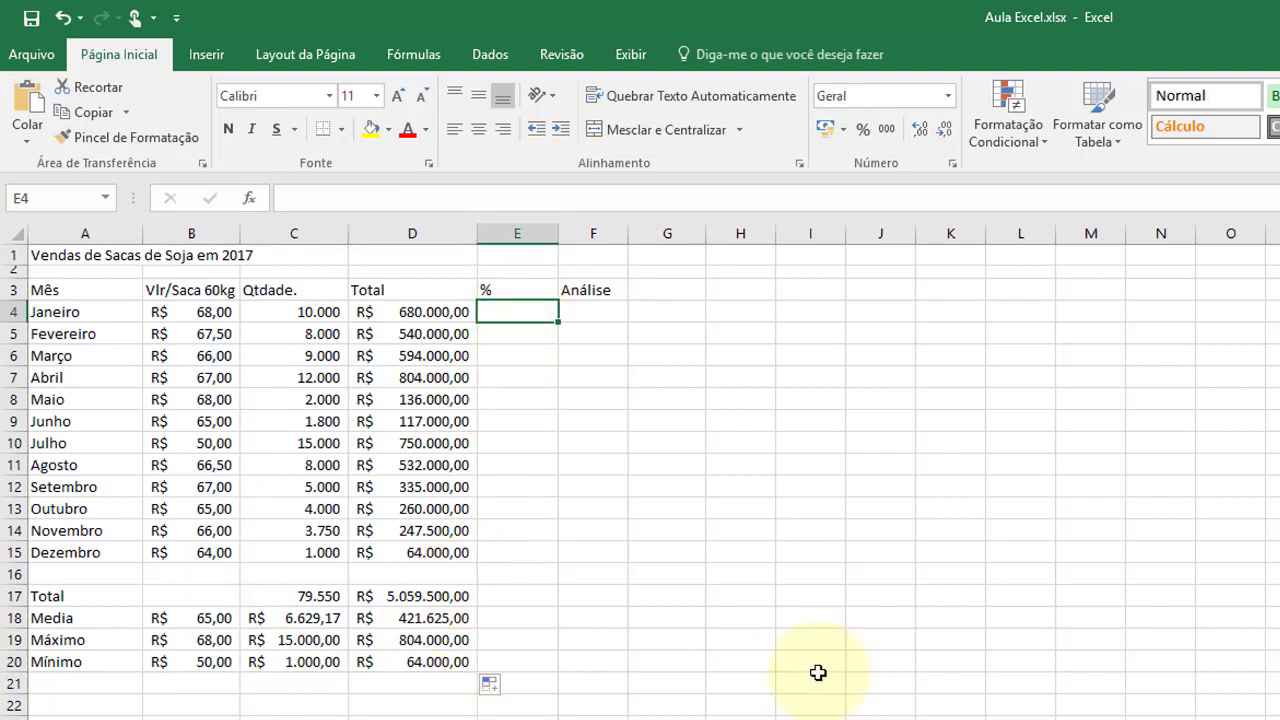